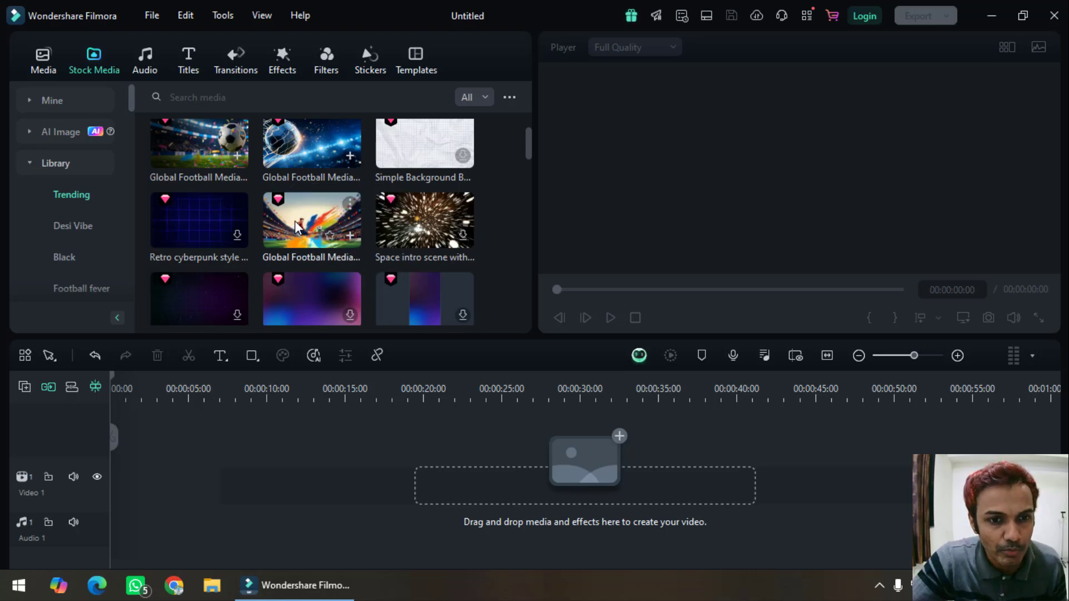
Add the football player stock image to the first video track and place the Default Title on the track above it
{"action": "left_click_drag", "start_coordinate": [295, 225], "coordinate": [162, 495]}
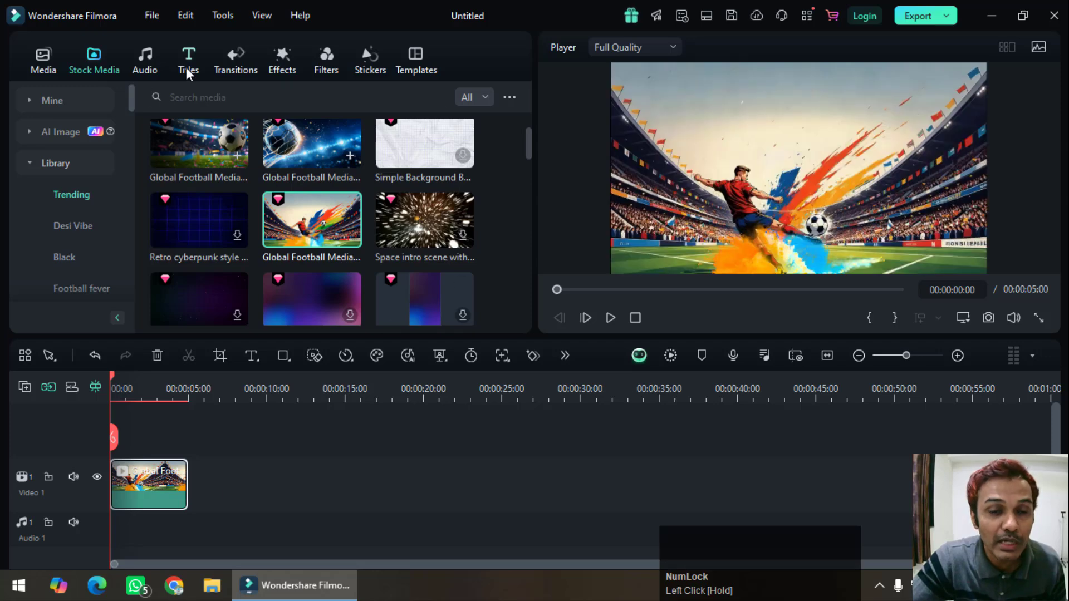
{"action": "left_click", "coordinate": [188, 69]}
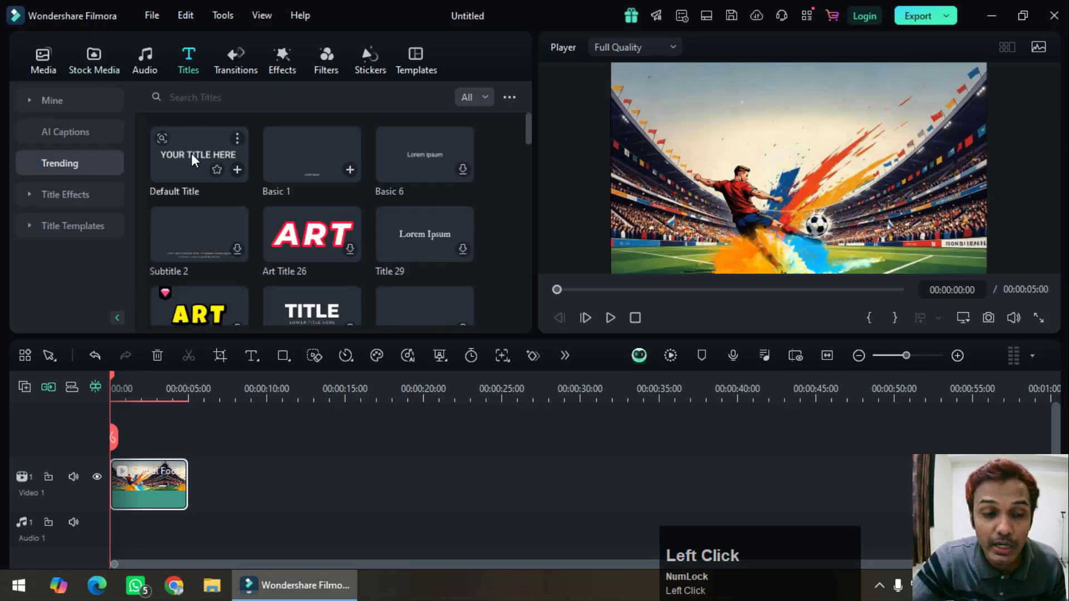
{"action": "left_click_drag", "start_coordinate": [193, 160], "coordinate": [128, 445]}
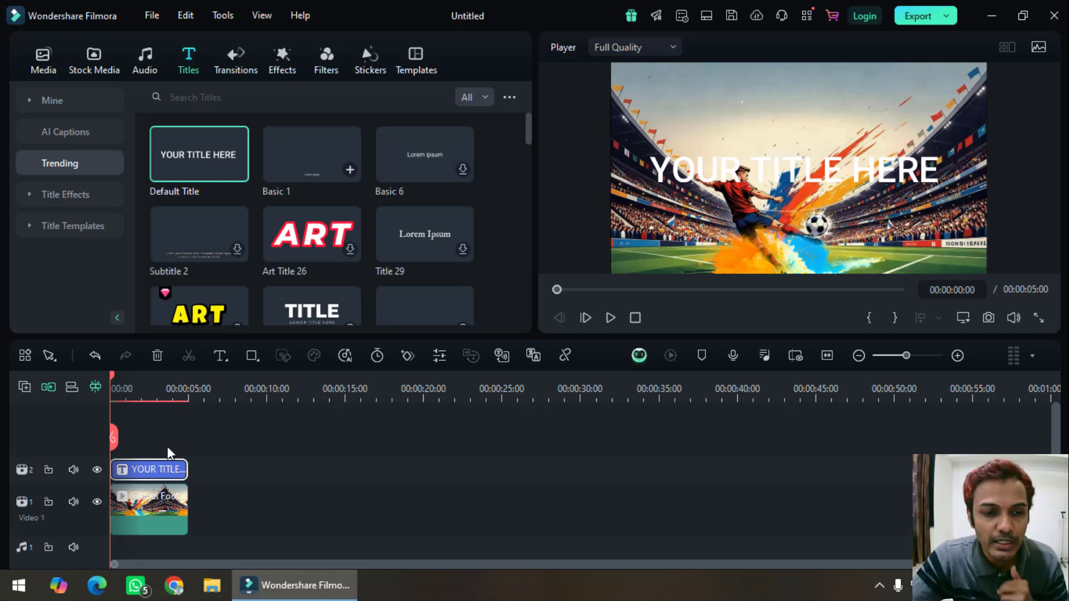
Open the title in Advanced Text Edit and delete its default text box
{"action": "left_click", "coordinate": [146, 473]}
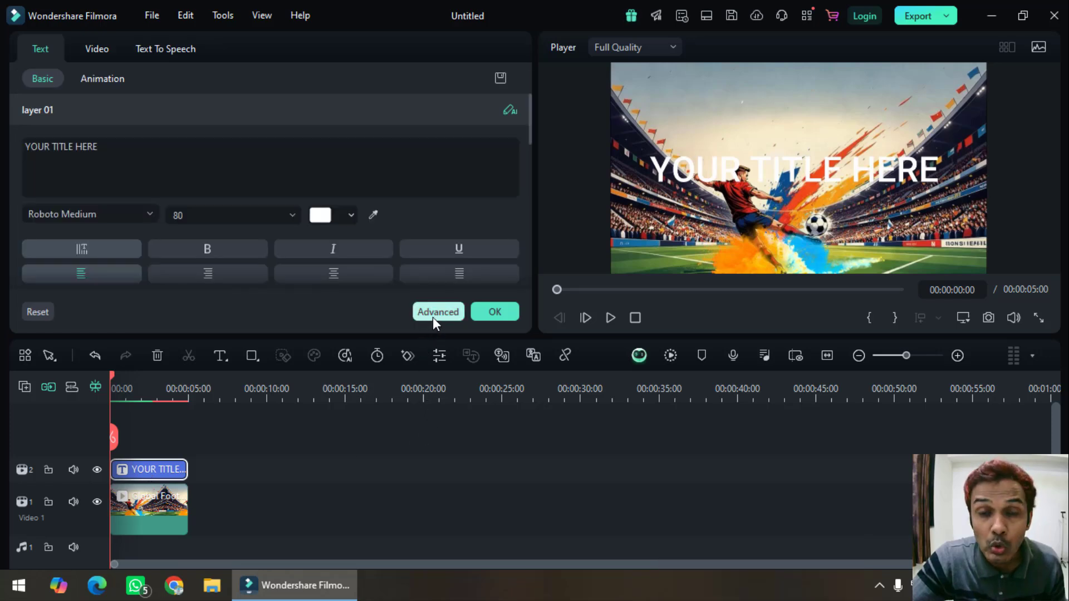
{"action": "left_click", "coordinate": [436, 312]}
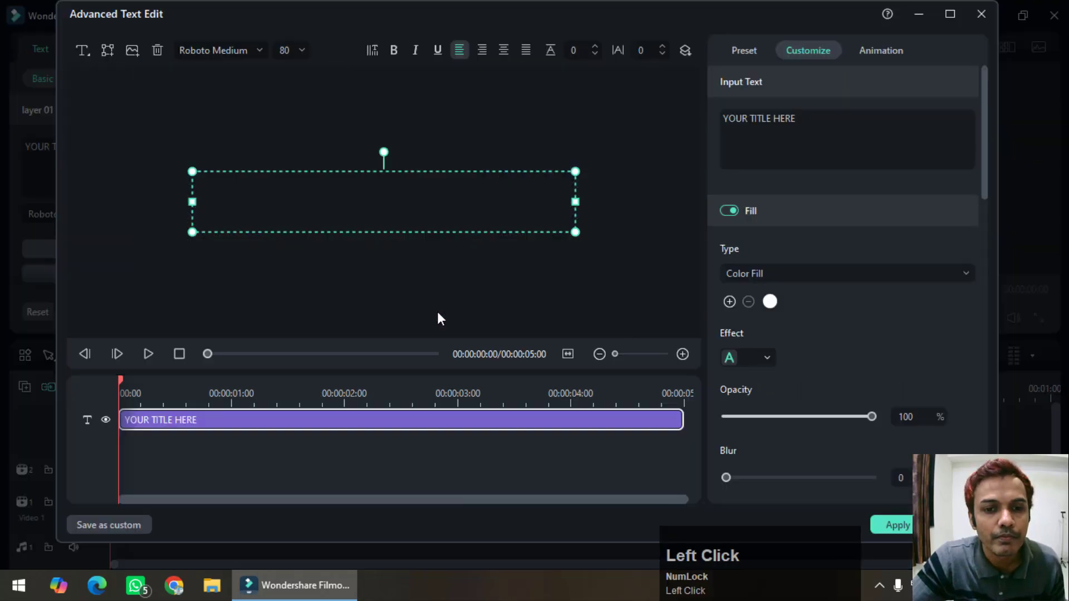
{"action": "left_click", "coordinate": [363, 209]}
{"action": "key", "text": "Delete"}
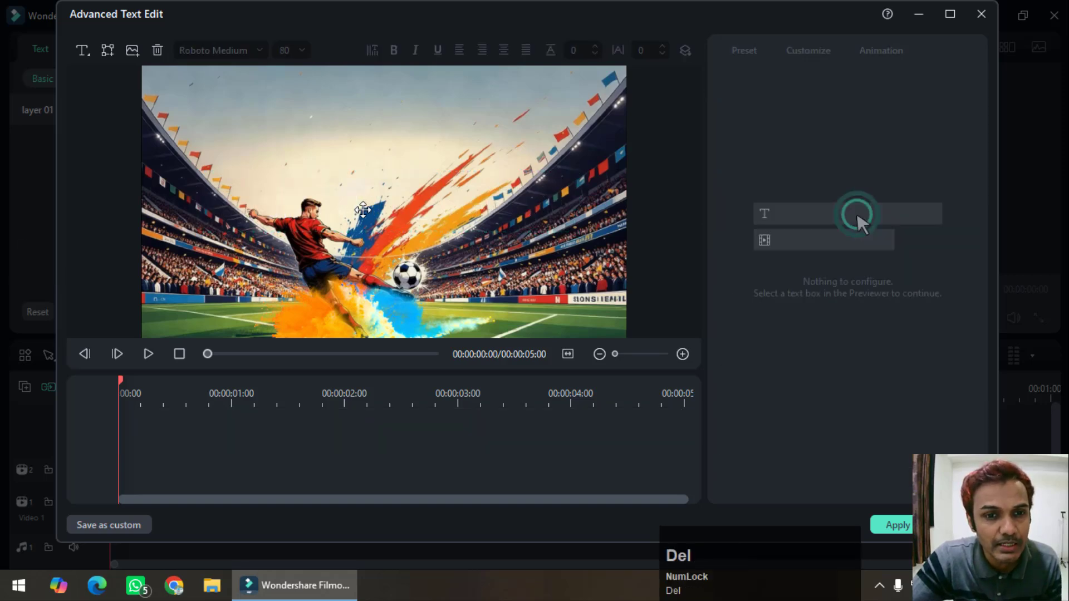
Insert a rectangle shape and enlarge it to cover the whole frame
{"action": "left_click", "coordinate": [107, 49]}
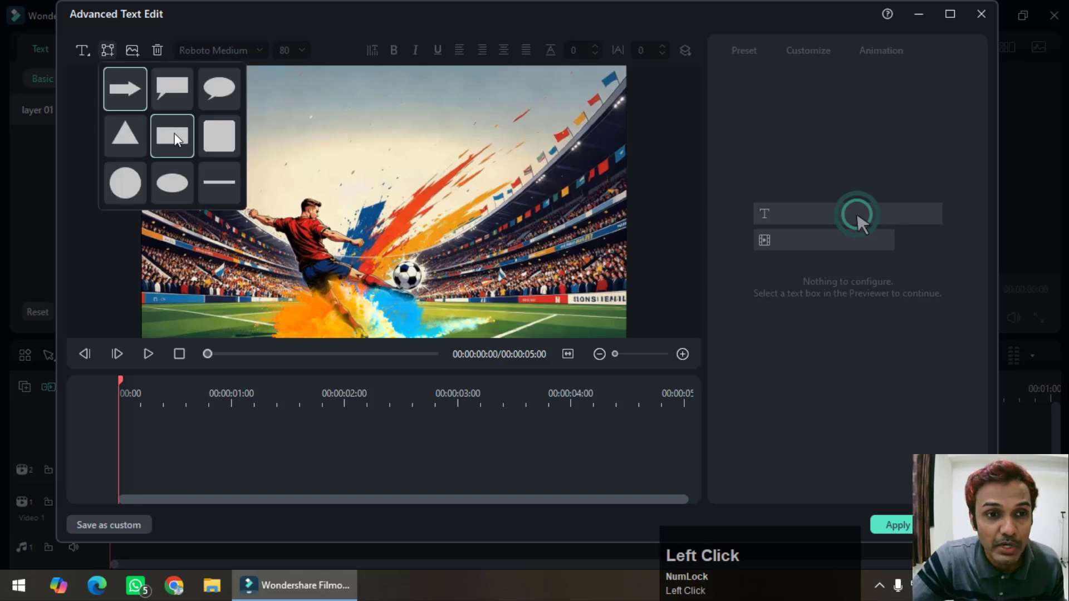
{"action": "left_click", "coordinate": [174, 138]}
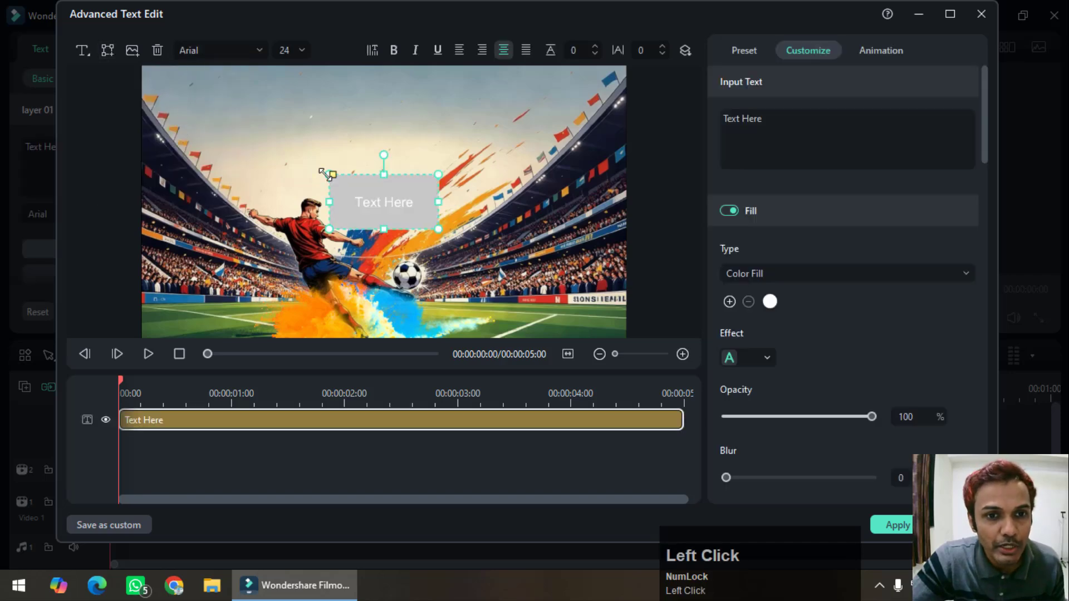
{"action": "left_click_drag", "start_coordinate": [329, 174], "coordinate": [118, 70]}
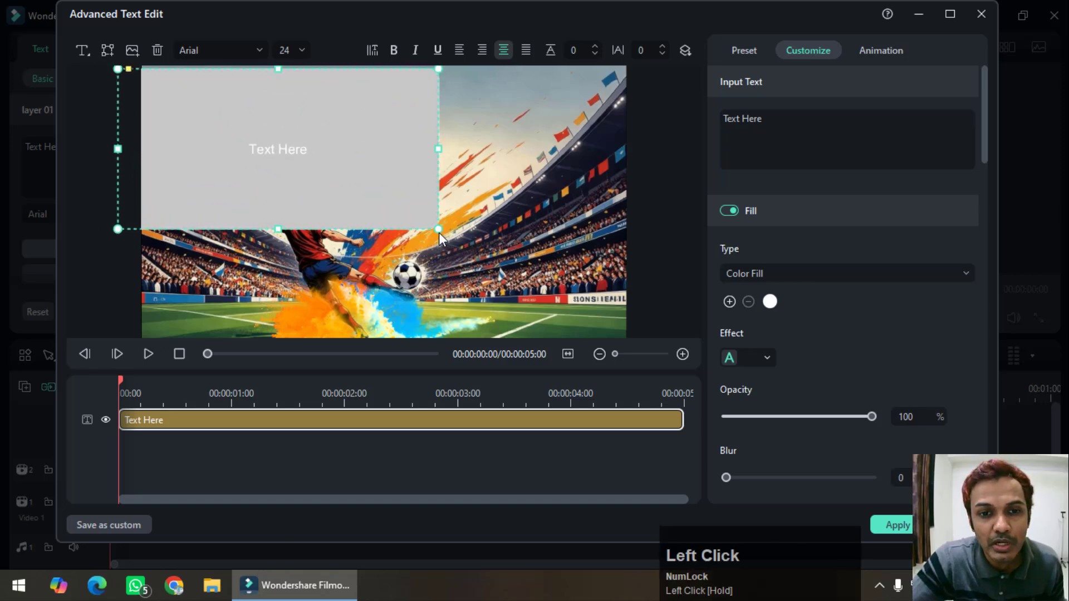
{"action": "left_click_drag", "start_coordinate": [439, 230], "coordinate": [623, 347]}
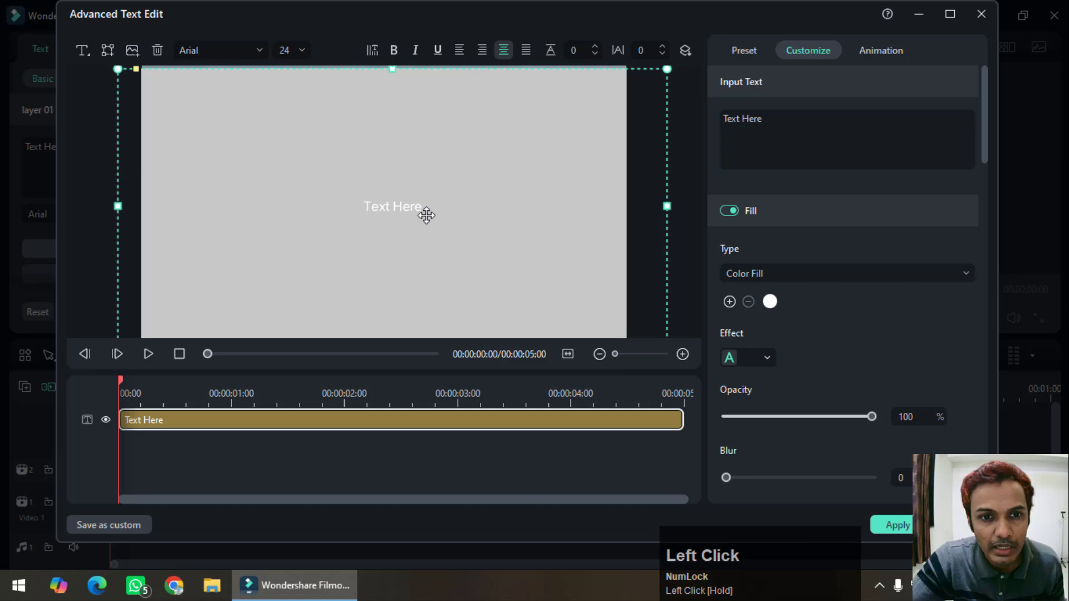
Delete the rectangle's placeholder text and set its shape fill colour to black
{"action": "double_click", "coordinate": [409, 208]}
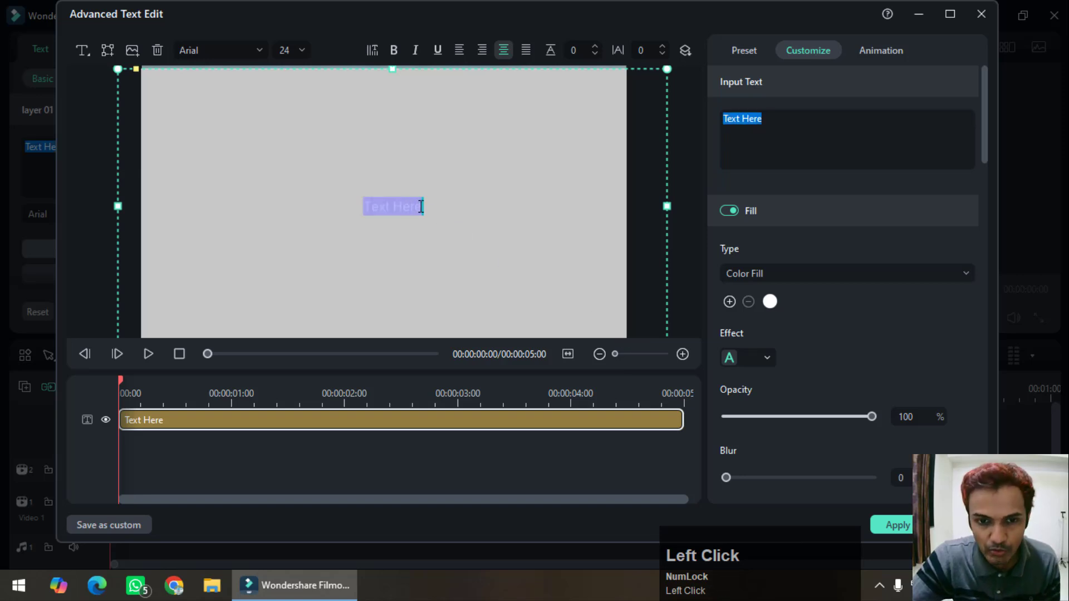
{"action": "key", "text": "Delete"}
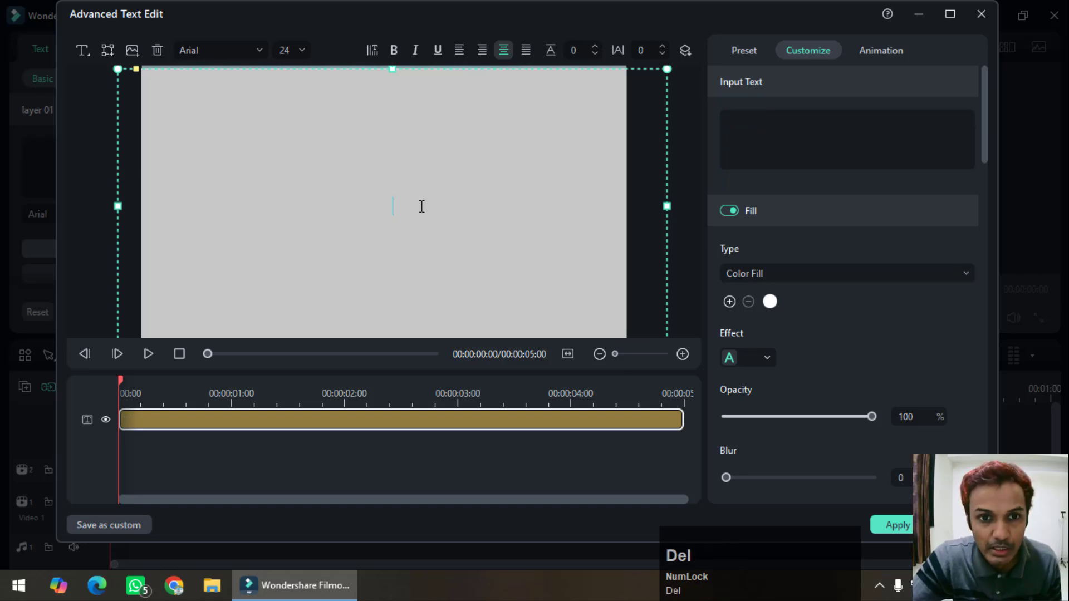
{"action": "left_click", "coordinate": [679, 187]}
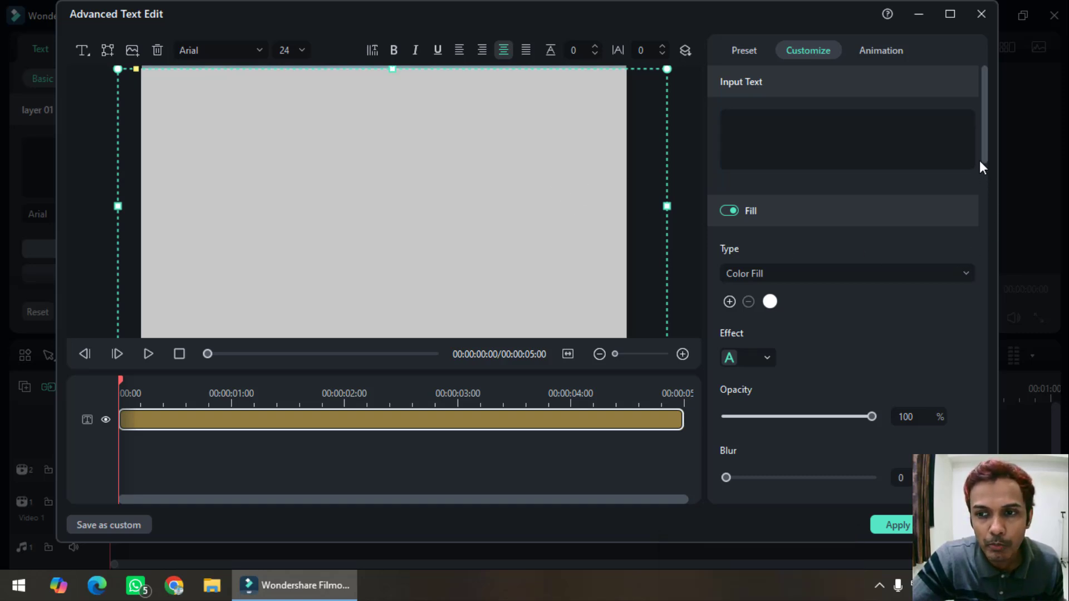
{"action": "left_click_drag", "start_coordinate": [981, 156], "coordinate": [963, 427]}
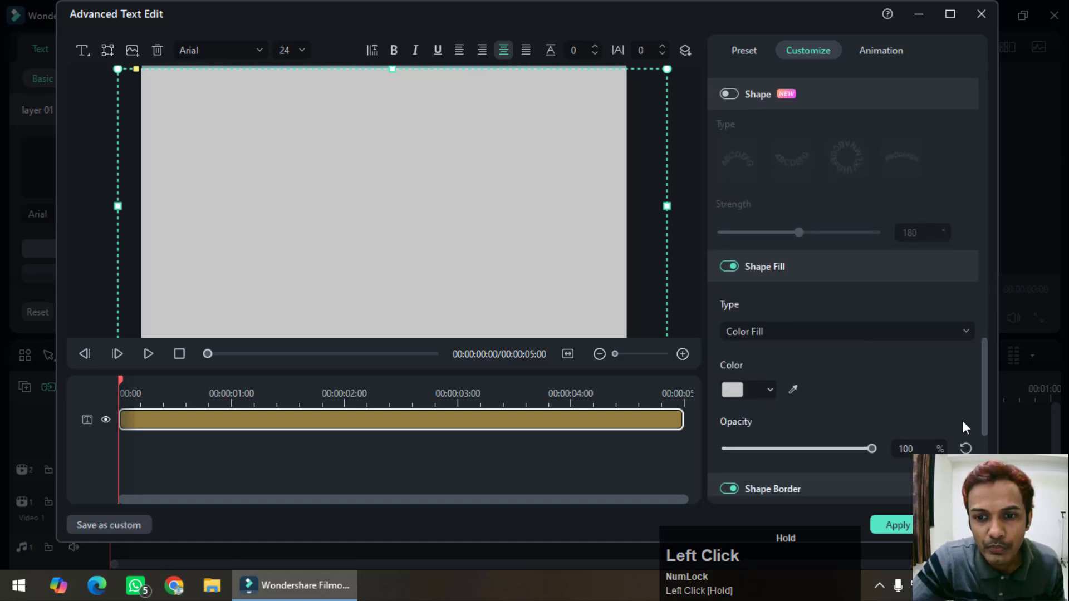
{"action": "left_click", "coordinate": [742, 391]}
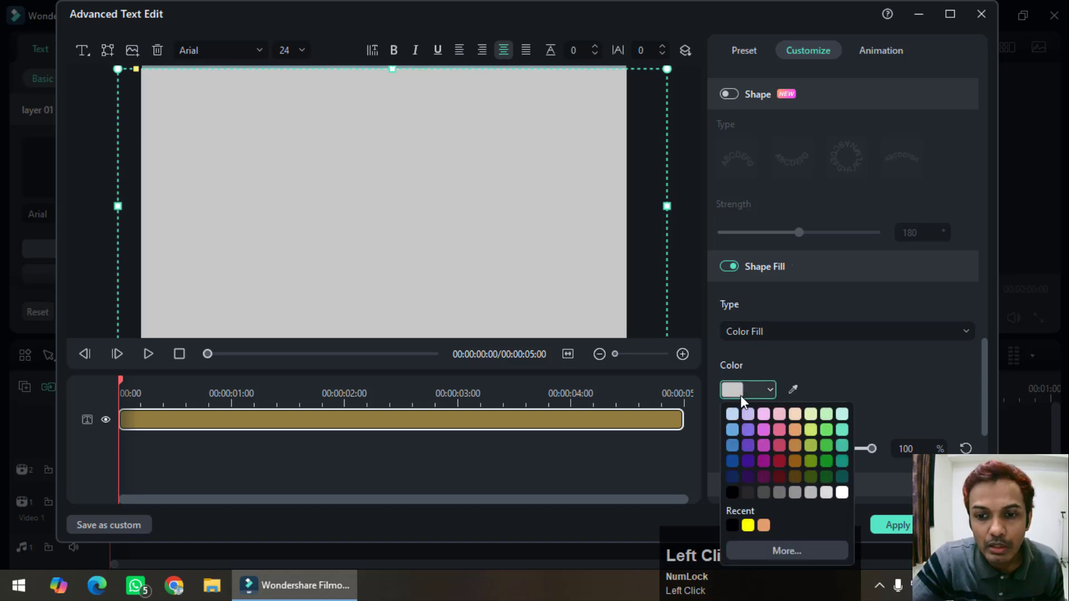
{"action": "left_click", "coordinate": [732, 526]}
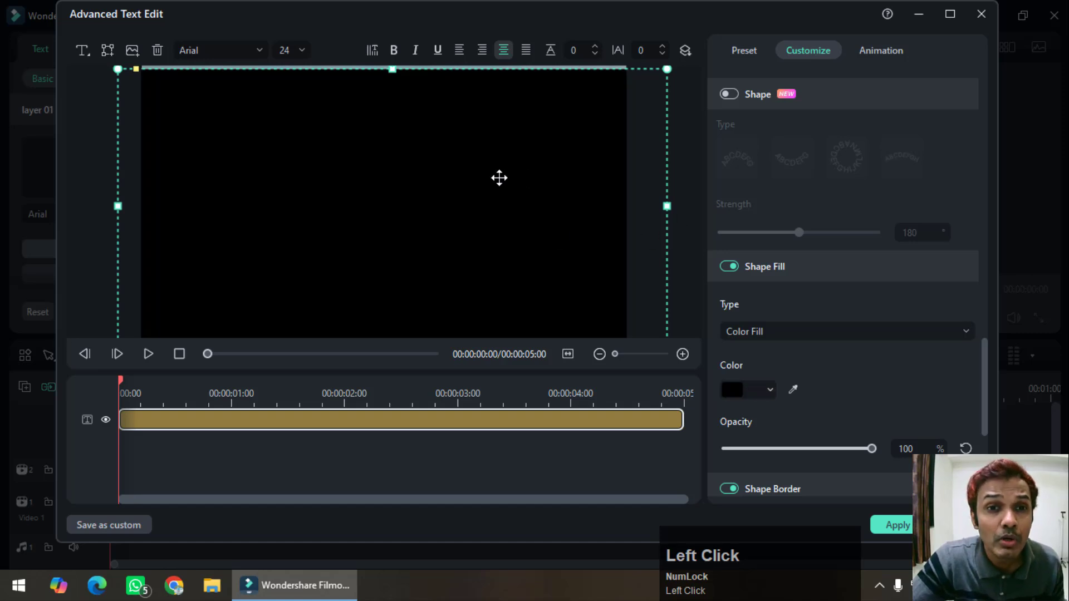
Add a Quick Text box over the black rectangle with the text PHOTO
{"action": "left_click", "coordinate": [83, 50]}
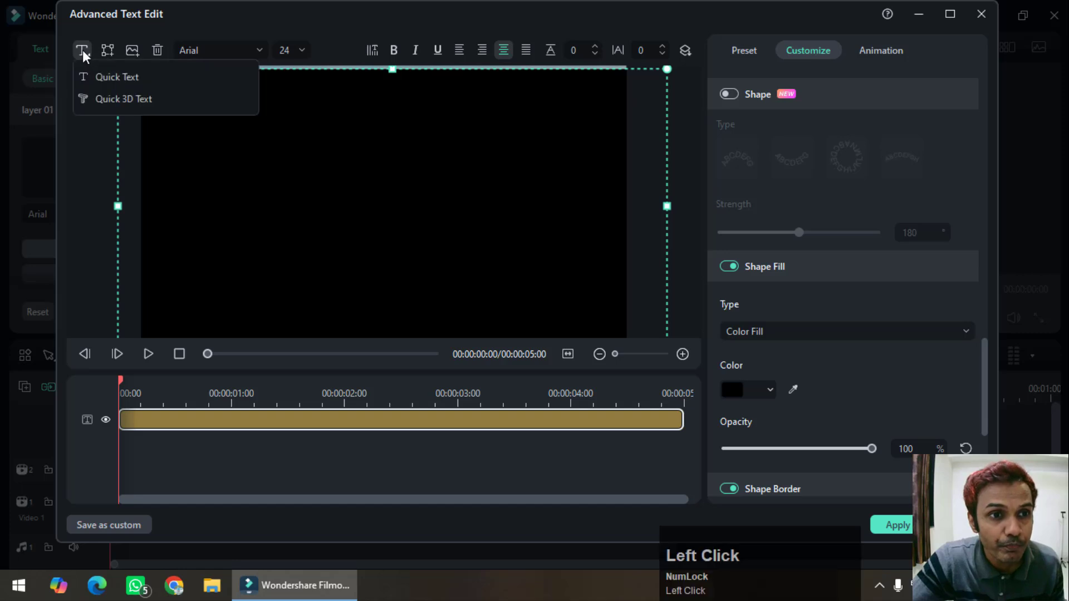
{"action": "left_click", "coordinate": [112, 78]}
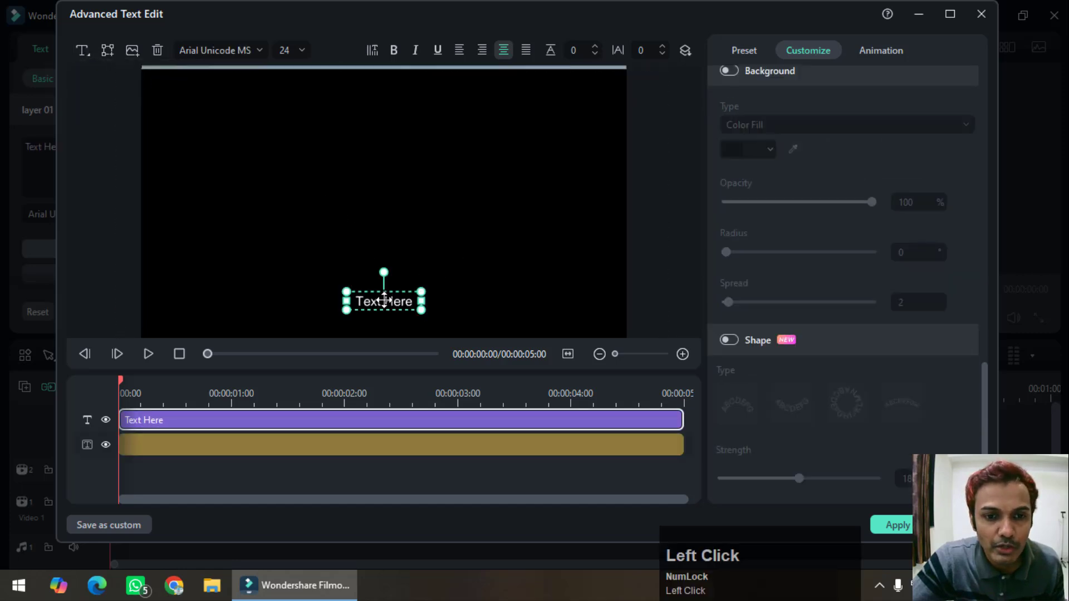
{"action": "double_click", "coordinate": [384, 295]}
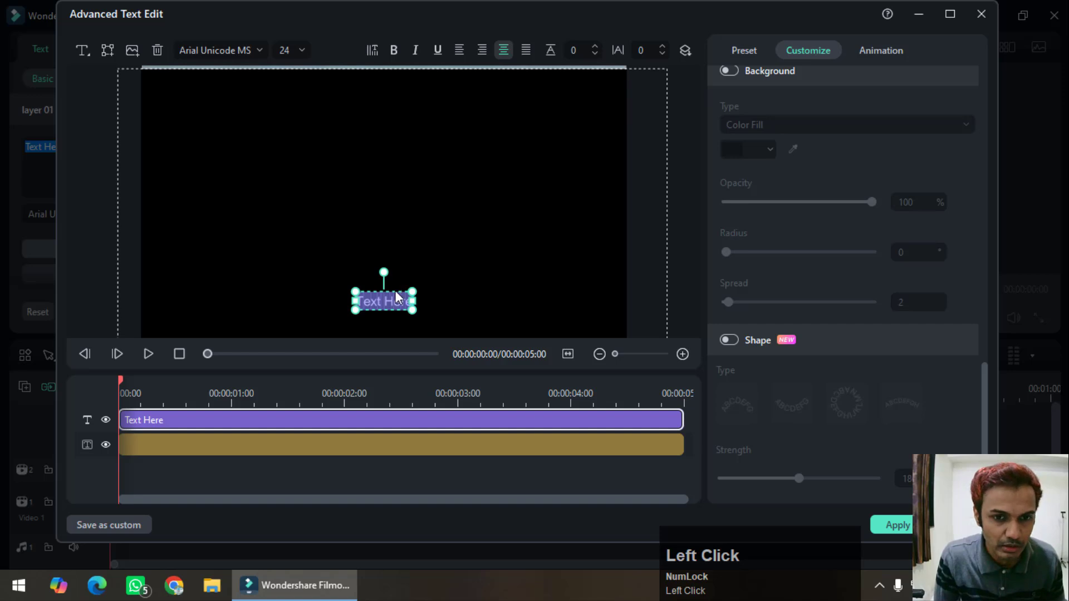
{"action": "type", "text": "PHOTO"}
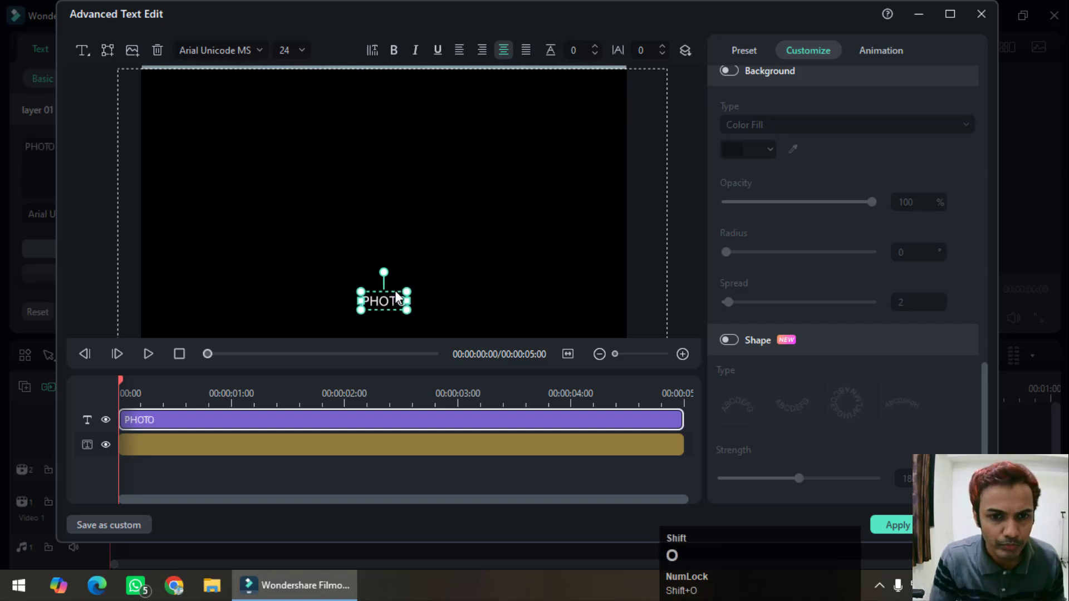
{"action": "left_click", "coordinate": [406, 282]}
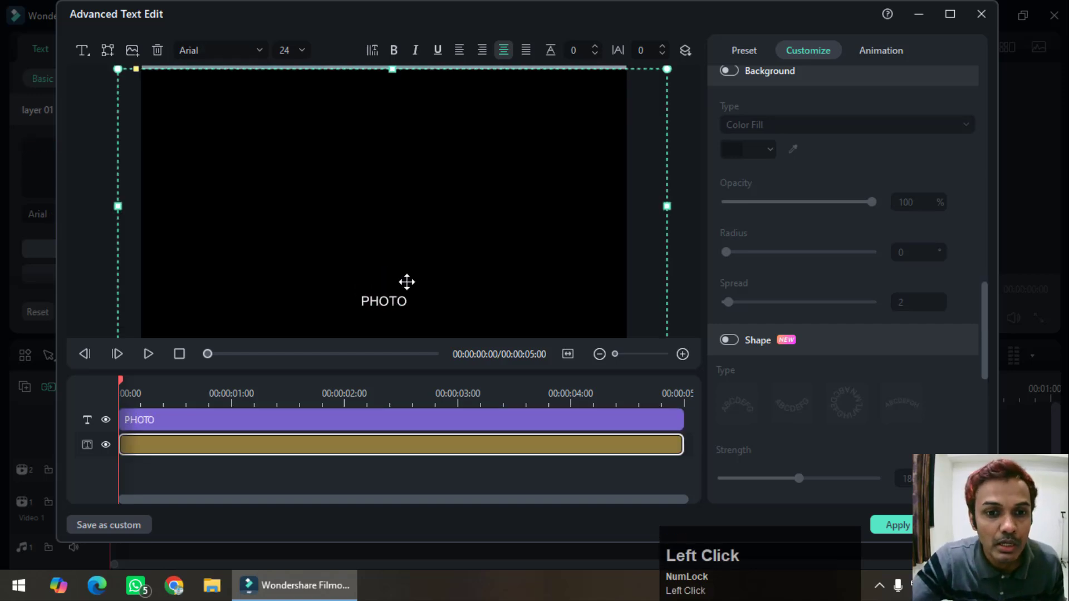
Change the font of the PHOTO text to Impact
{"action": "left_click", "coordinate": [390, 302]}
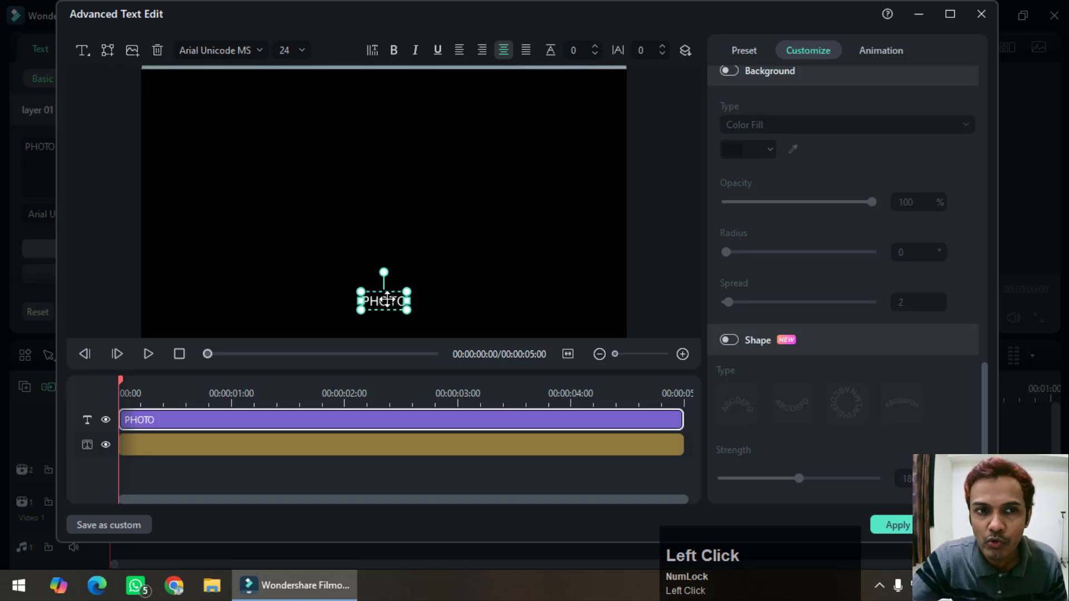
{"action": "left_click", "coordinate": [215, 46]}
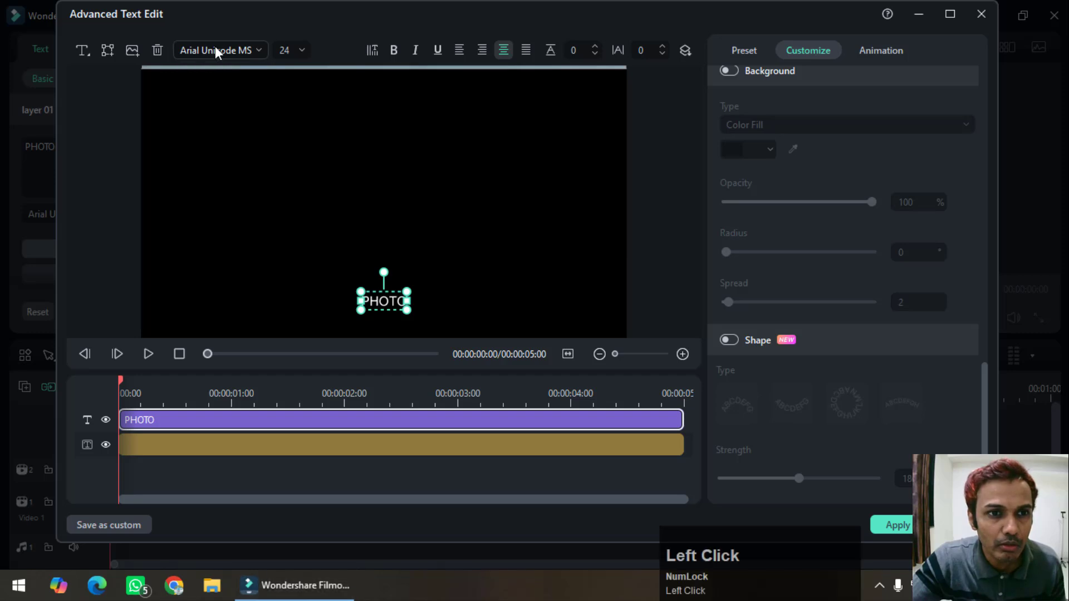
{"action": "left_click", "coordinate": [224, 138]}
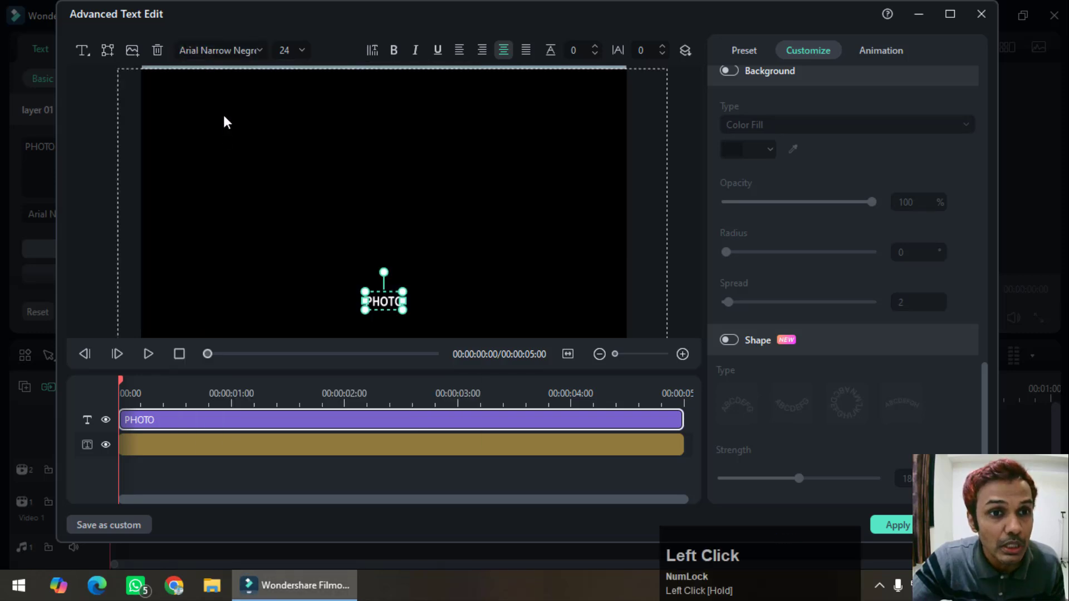
{"action": "left_click", "coordinate": [212, 52]}
{"action": "left_click", "coordinate": [213, 51]}
{"action": "type", "text": "impact"}
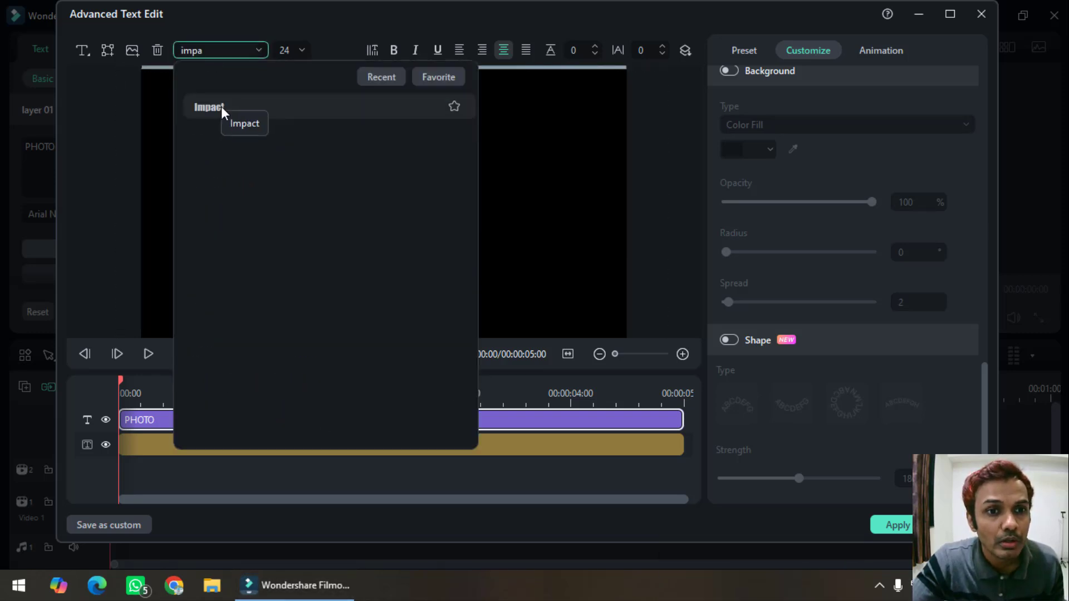
{"action": "left_click", "coordinate": [222, 111]}
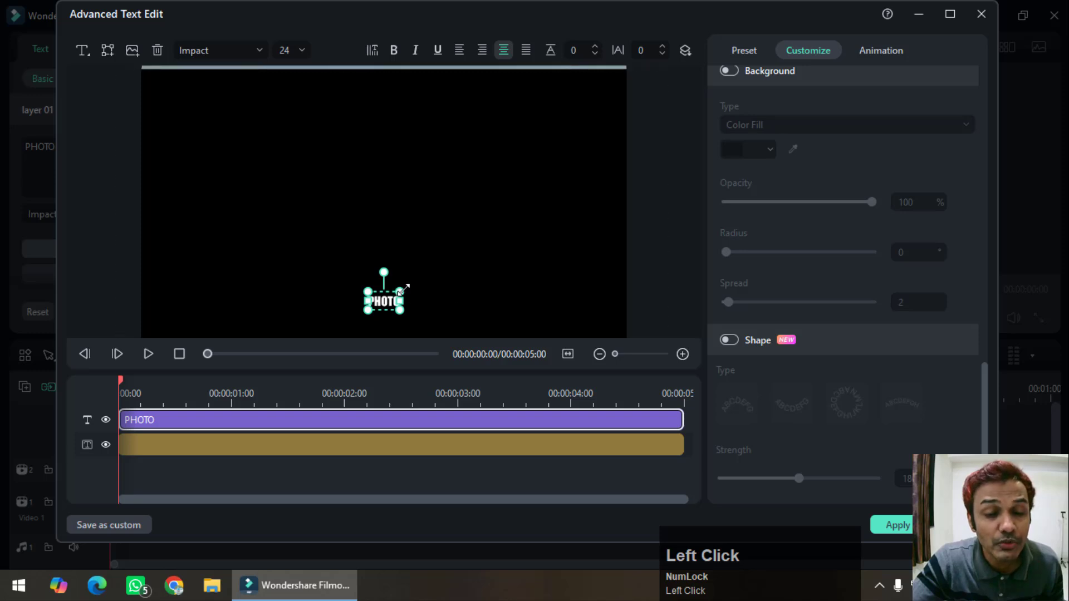
Enlarge the PHOTO text to about size 225, centre it in the frame, and apply the title edits
{"action": "left_click_drag", "start_coordinate": [403, 288], "coordinate": [620, 167]}
{"action": "left_click_drag", "start_coordinate": [444, 232], "coordinate": [344, 206]}
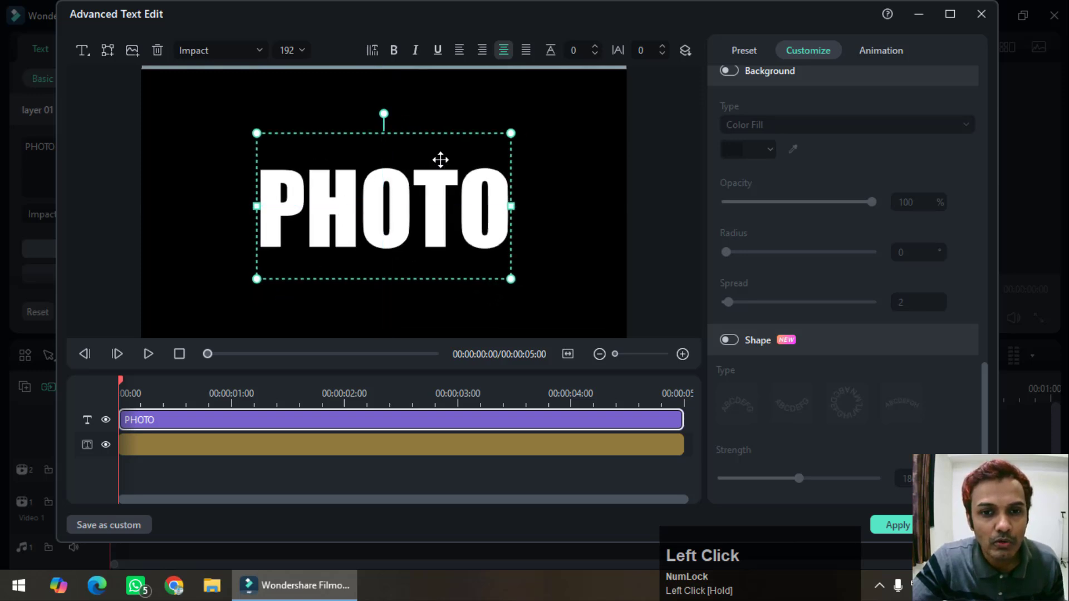
{"action": "mouse_move", "coordinate": [531, 127]}
{"action": "left_mouse_down"}
{"action": "mouse_move", "coordinate": [559, 110]}
{"action": "mouse_move", "coordinate": [533, 122]}
{"action": "left_mouse_up"}
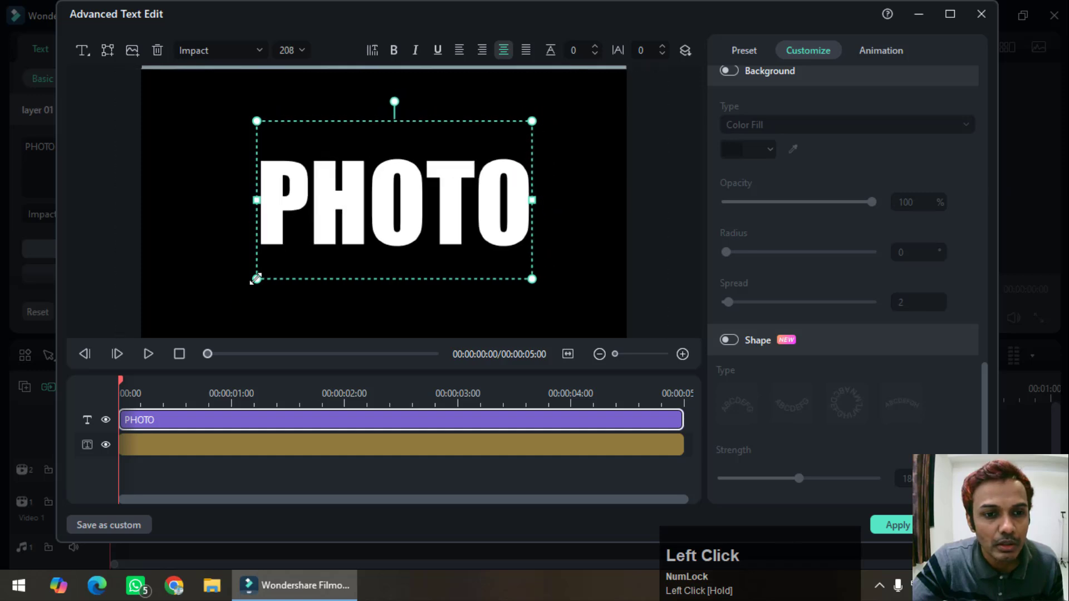
{"action": "left_click_drag", "start_coordinate": [256, 278], "coordinate": [234, 291]}
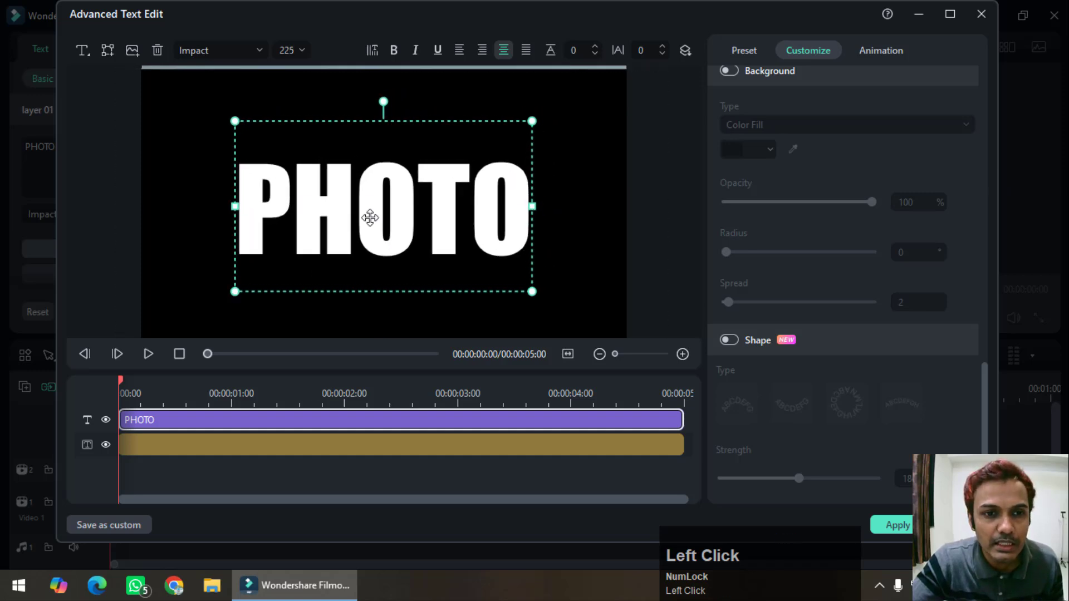
{"action": "left_click_drag", "start_coordinate": [370, 218], "coordinate": [380, 201]}
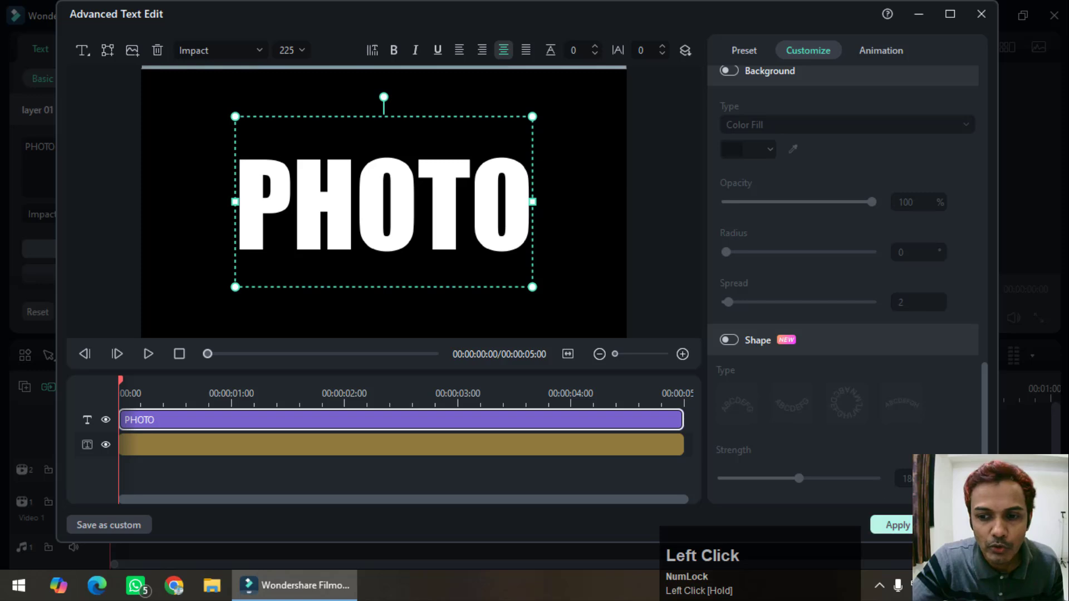
{"action": "left_click", "coordinate": [891, 525]}
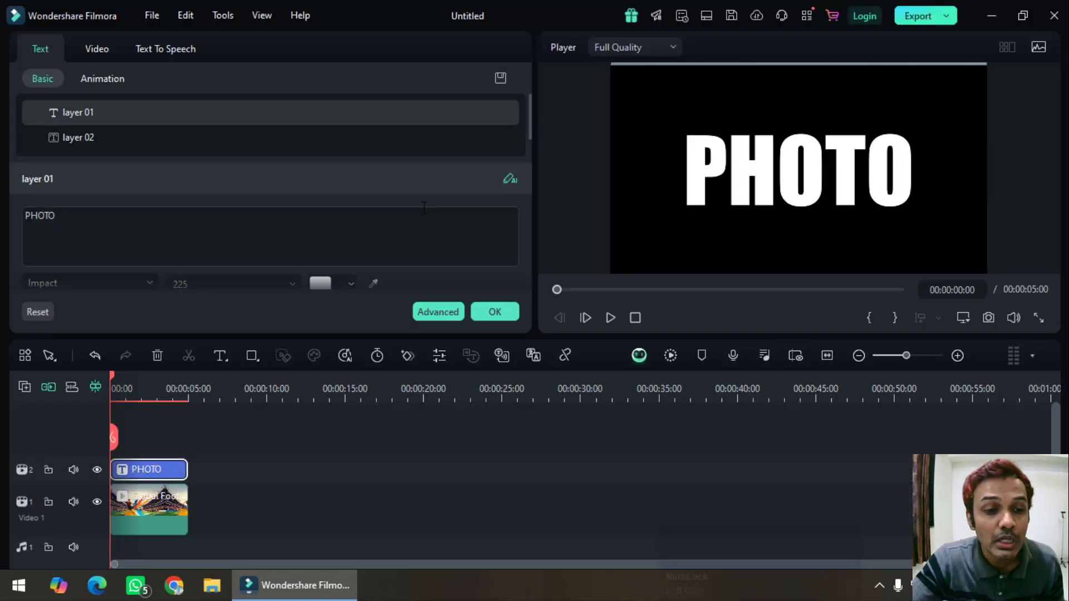
{"action": "left_click", "coordinate": [497, 311]}
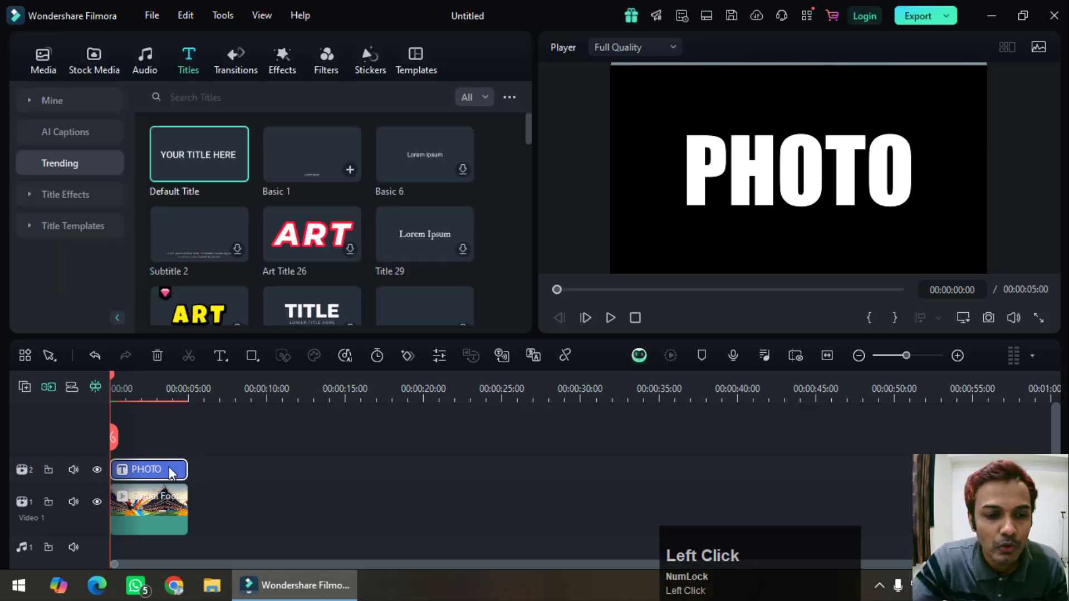
Set the blend mode of the PHOTO title clip to Multiply so the football footage fills the letters
{"action": "double_click", "coordinate": [160, 471]}
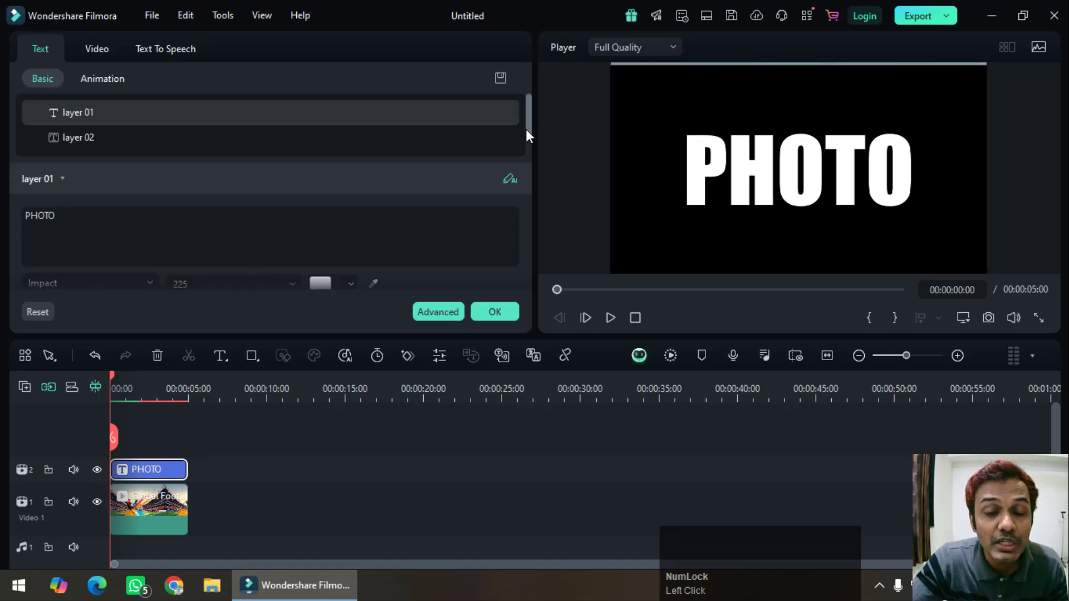
{"action": "left_click_drag", "start_coordinate": [529, 129], "coordinate": [534, 269]}
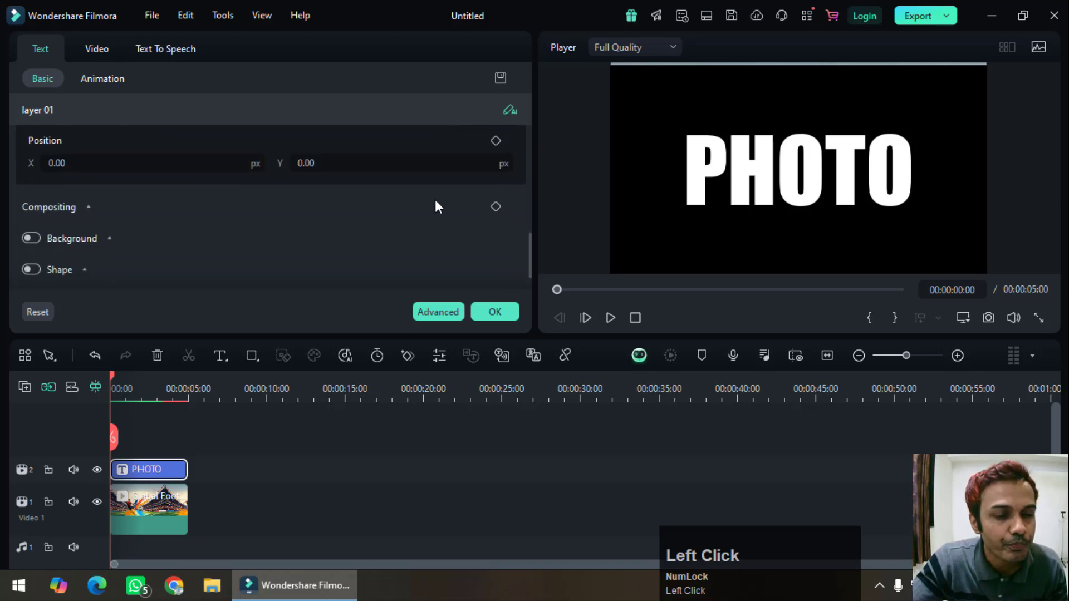
{"action": "left_click", "coordinate": [96, 49]}
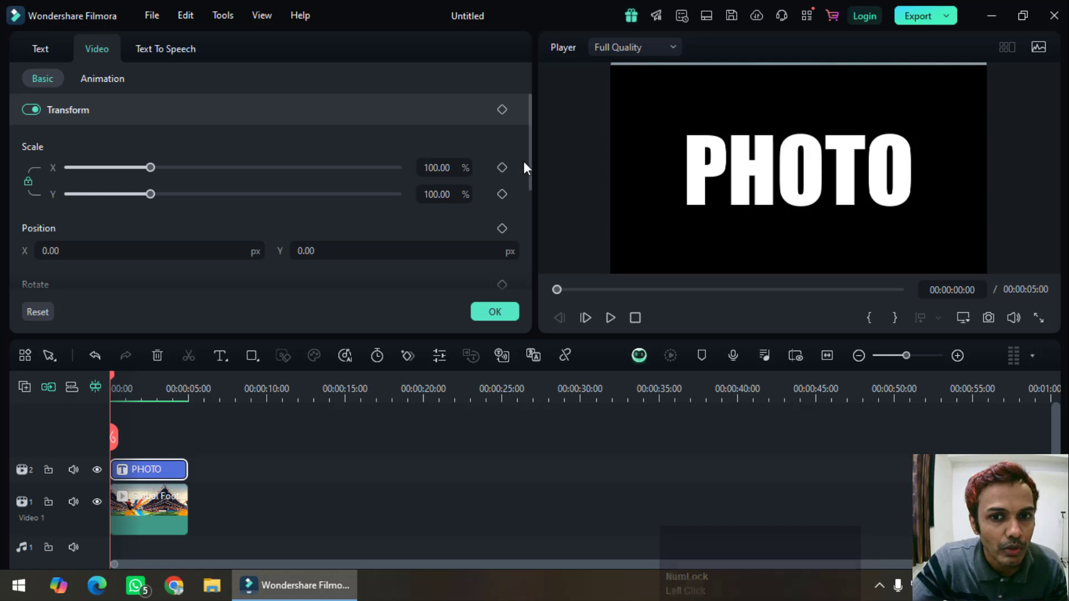
{"action": "left_click_drag", "start_coordinate": [526, 174], "coordinate": [533, 271]}
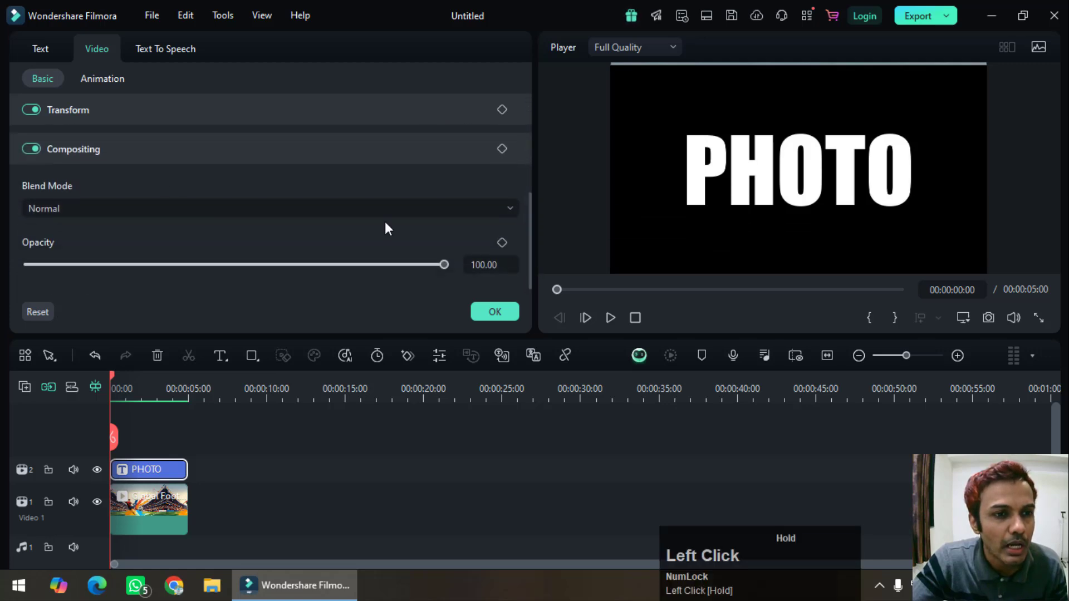
{"action": "left_click", "coordinate": [90, 207]}
{"action": "left_click", "coordinate": [87, 291]}
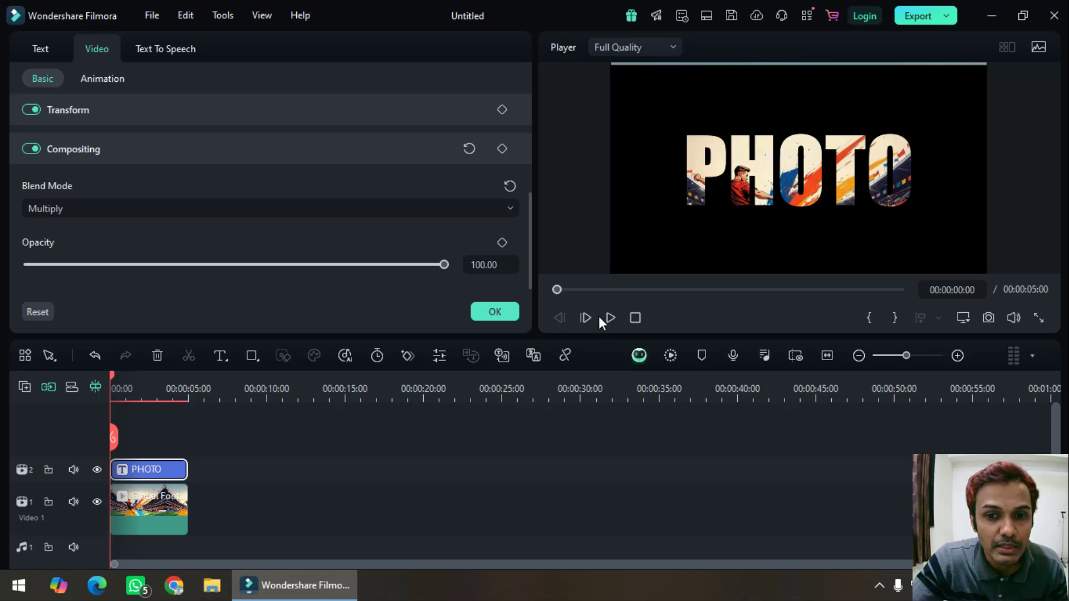
Play the PHOTO text effect in full screen, replay it, and return to the editor
{"action": "left_click", "coordinate": [262, 15]}
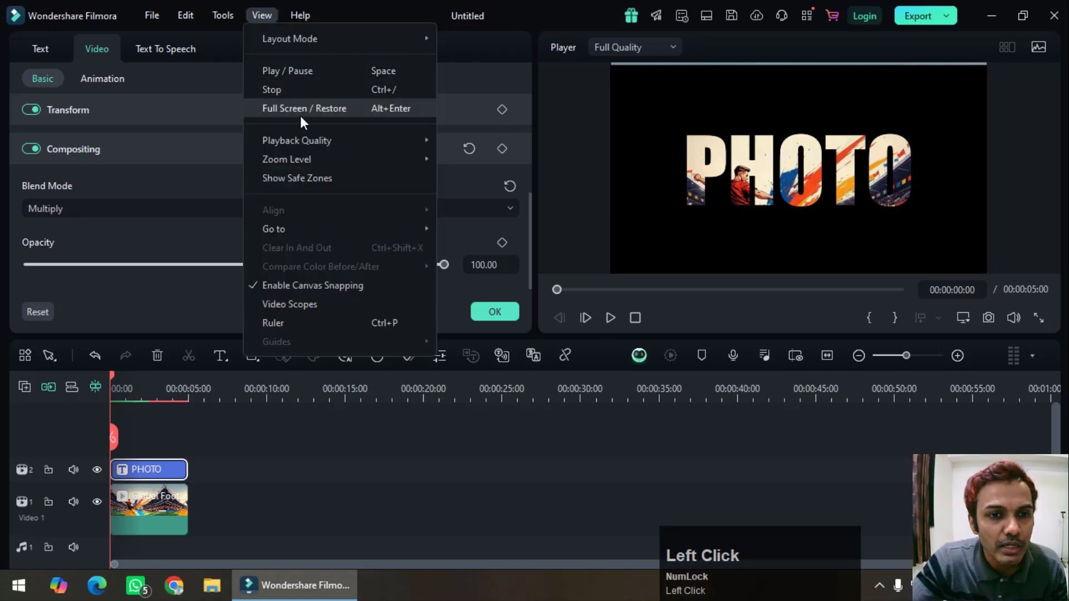
{"action": "left_click", "coordinate": [301, 109]}
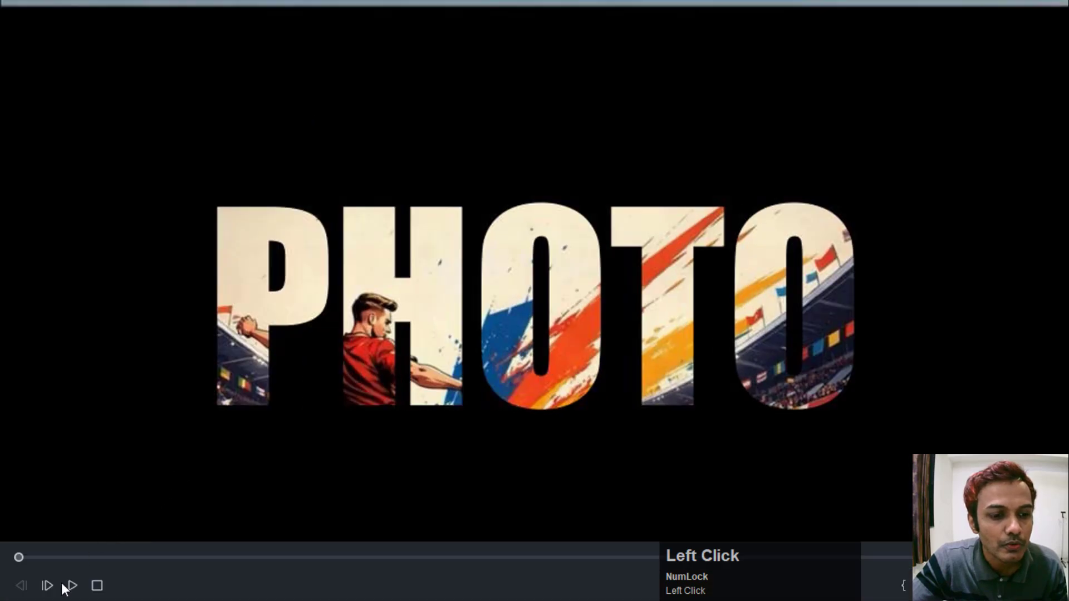
{"action": "left_click", "coordinate": [72, 586]}
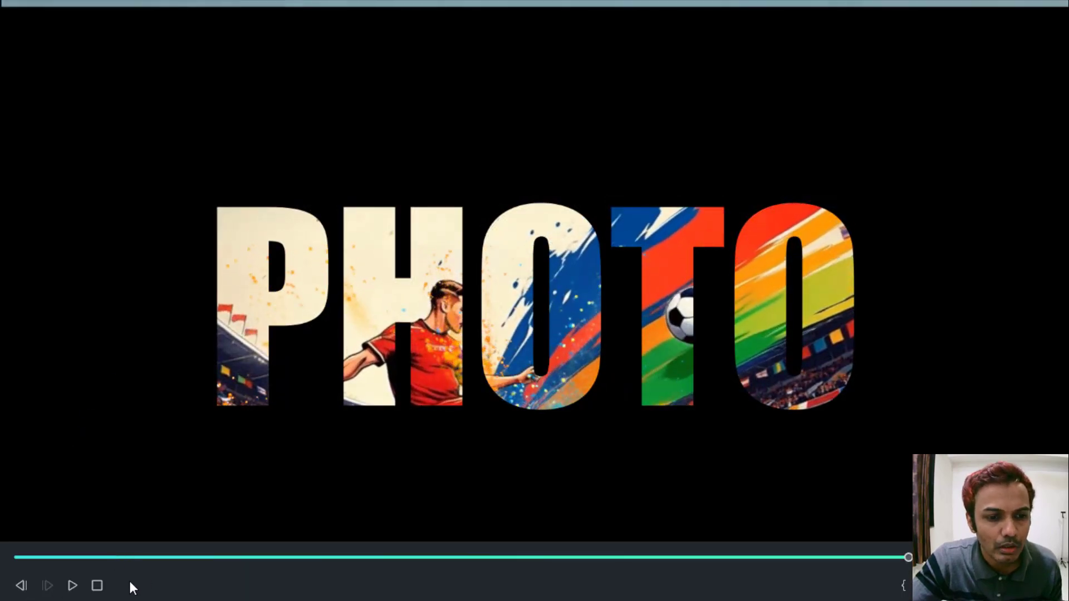
{"action": "left_click", "coordinate": [73, 586]}
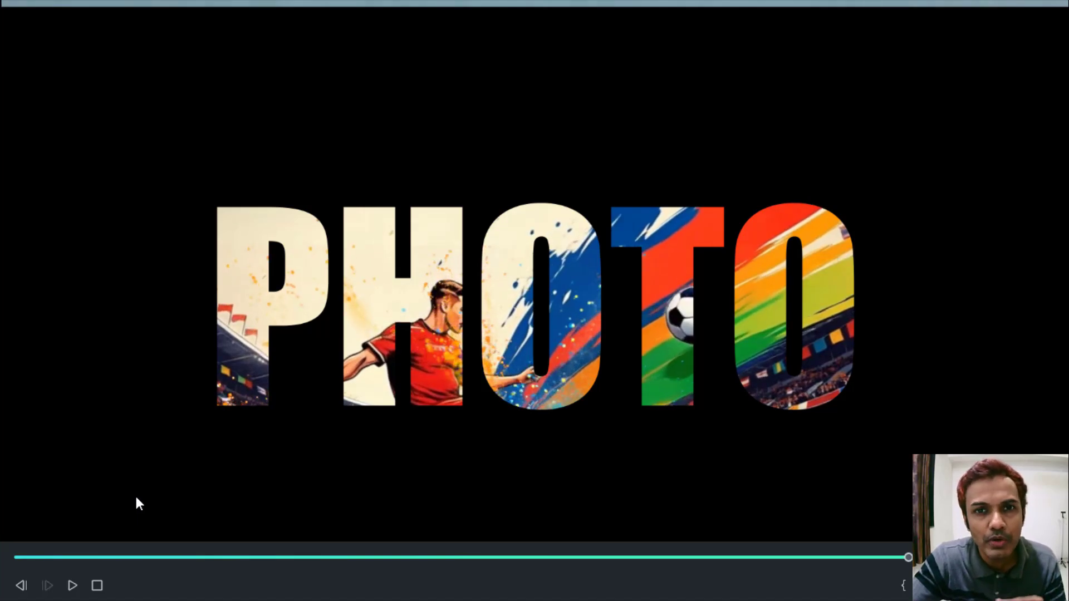
{"action": "key", "text": "Escape"}
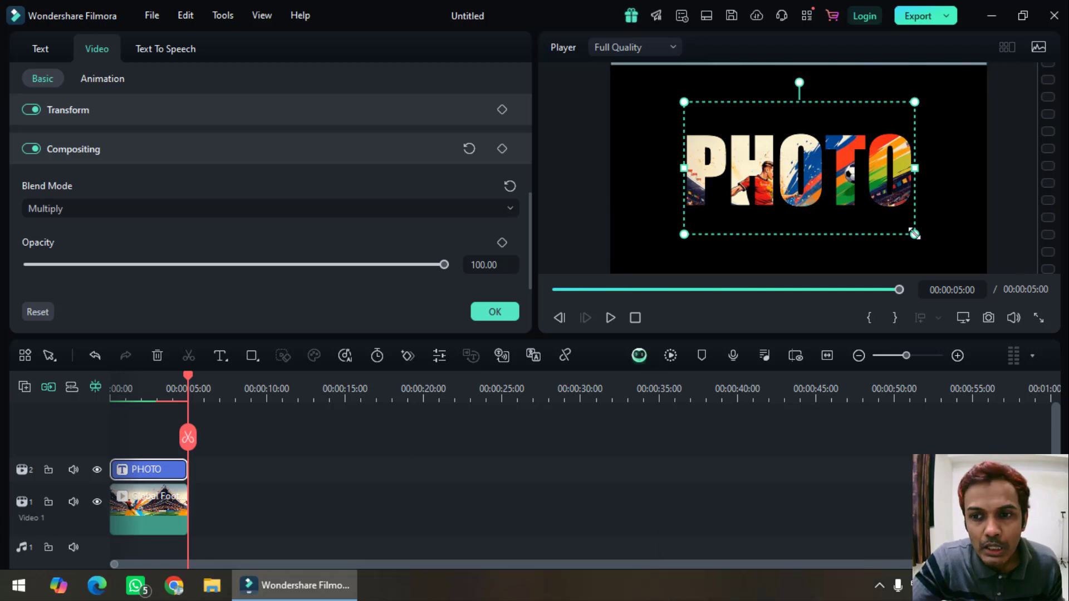
Shrink the PHOTO text to about size 187 and move it back to the centre of the frame
{"action": "left_click_drag", "start_coordinate": [914, 235], "coordinate": [874, 208]}
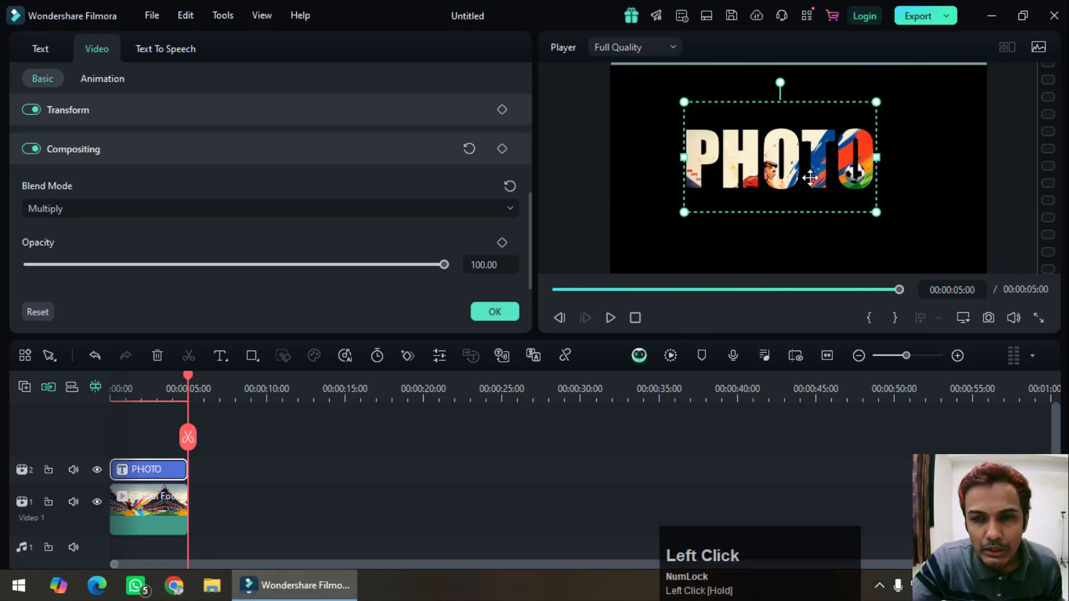
{"action": "left_click_drag", "start_coordinate": [810, 178], "coordinate": [828, 190]}
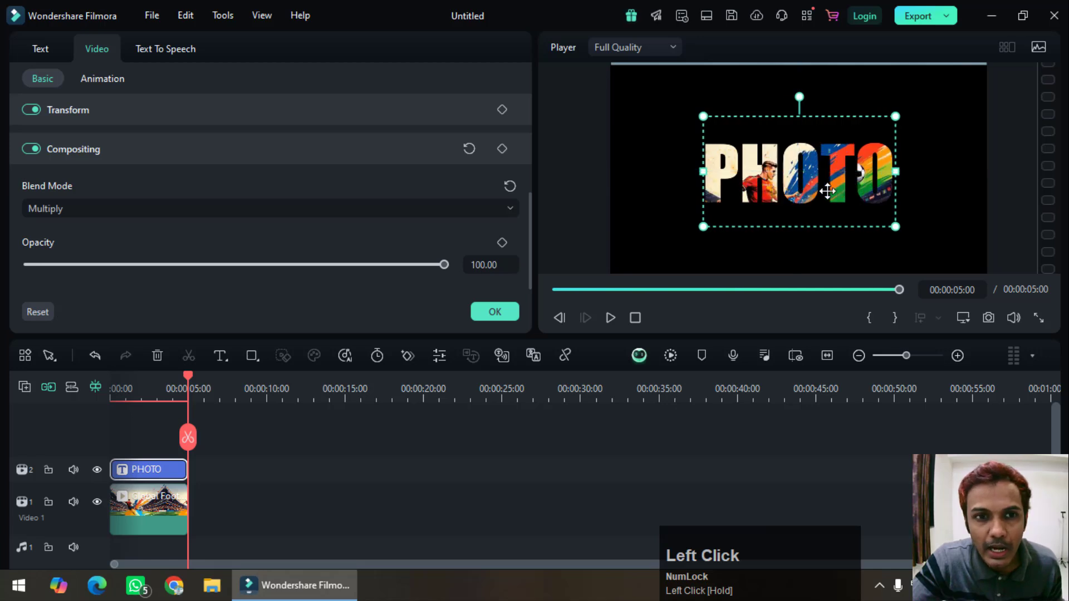
Apply the Zoom in entrance animation to the PHOTO text and stop its preview
{"action": "left_click", "coordinate": [42, 49]}
{"action": "left_click", "coordinate": [95, 81]}
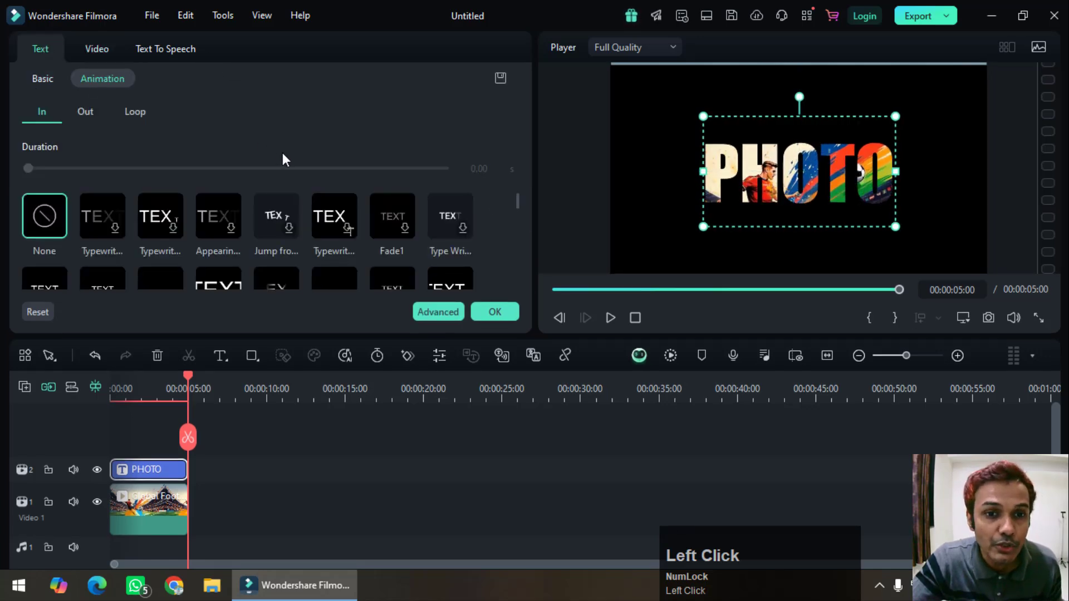
{"action": "left_click_drag", "start_coordinate": [516, 203], "coordinate": [523, 204]}
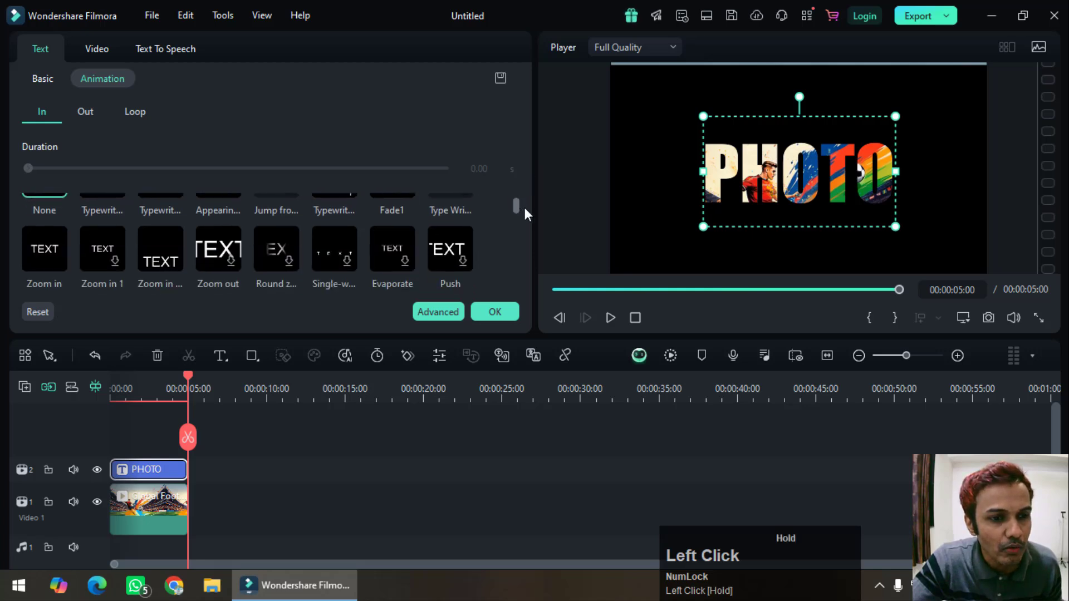
{"action": "left_click", "coordinate": [41, 250]}
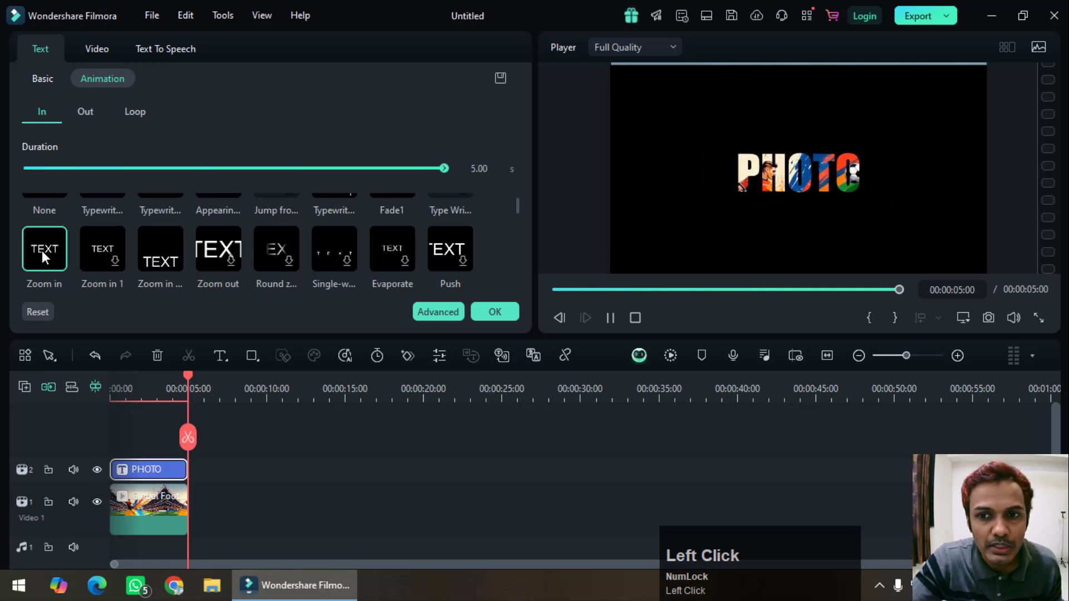
{"action": "left_click", "coordinate": [609, 319]}
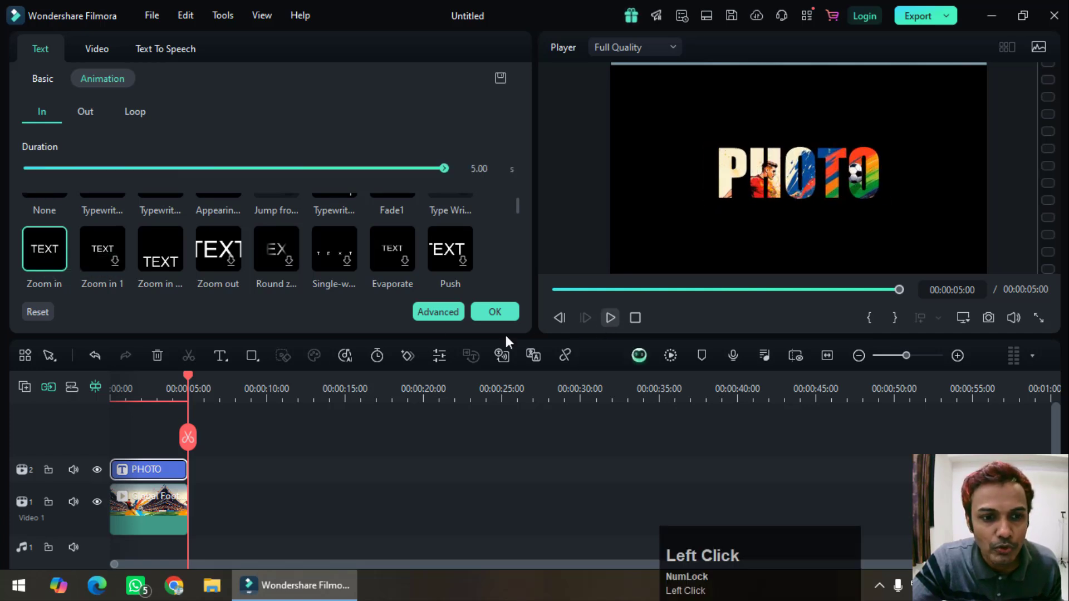
Play the animated PHOTO title from the start in full screen, replay it, and return to the editor
{"action": "left_click_drag", "start_coordinate": [189, 377], "coordinate": [102, 383]}
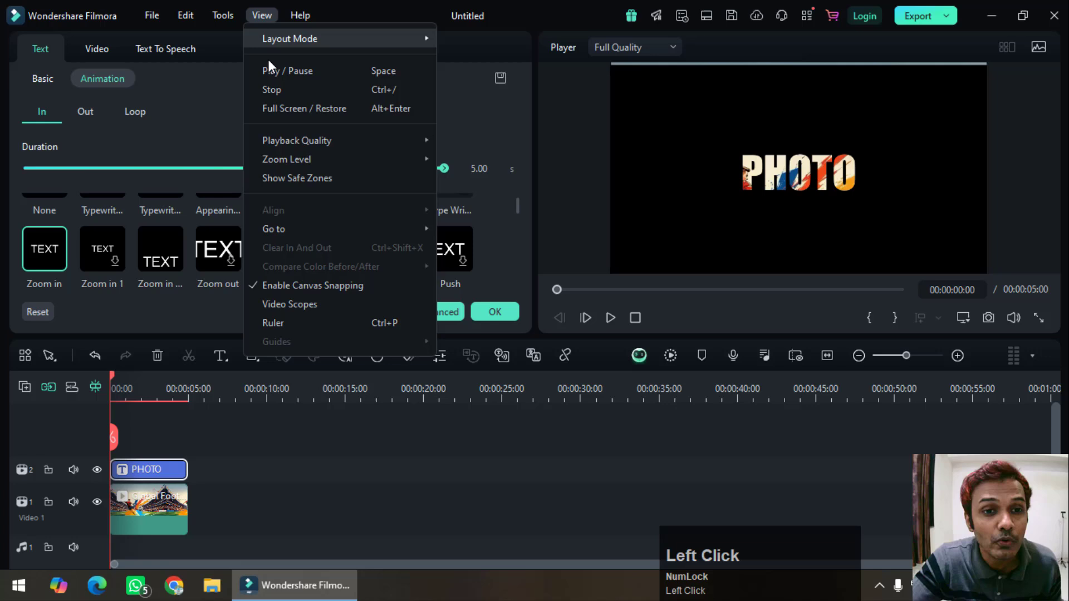
{"action": "left_click", "coordinate": [305, 110]}
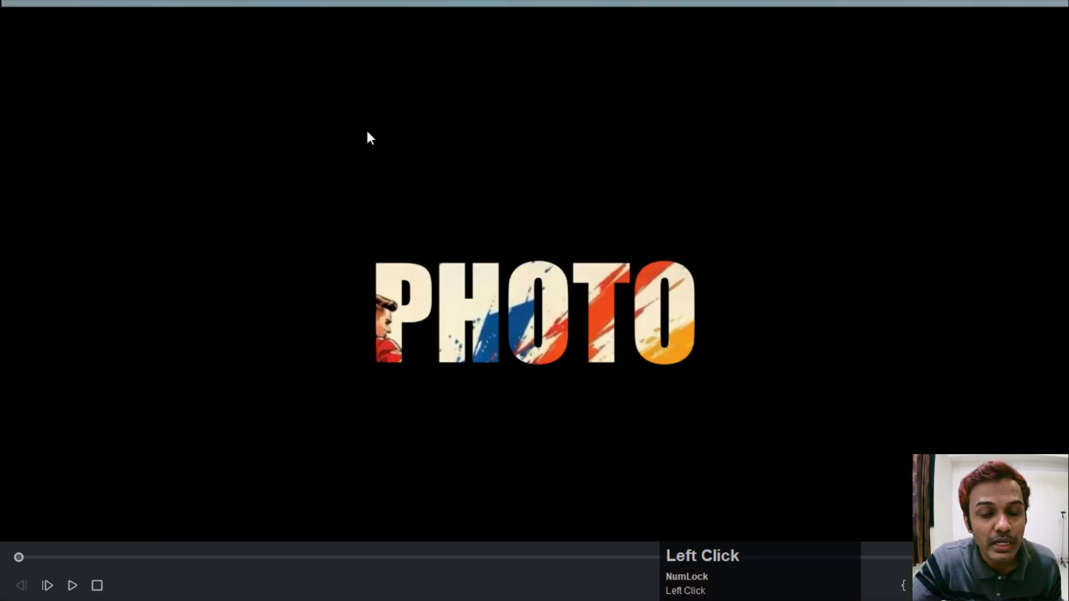
{"action": "left_click", "coordinate": [72, 586]}
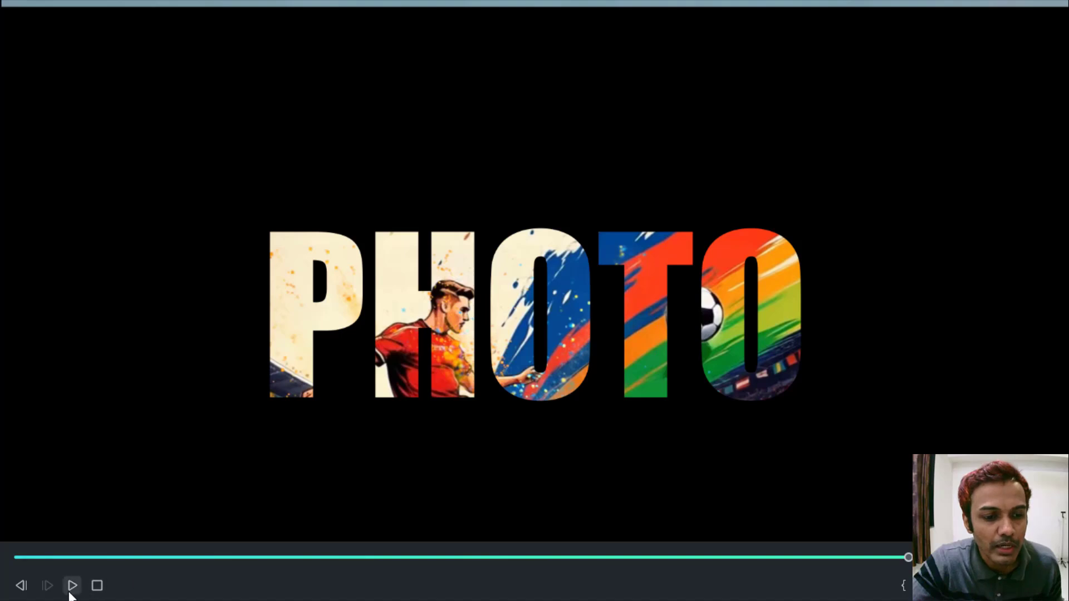
{"action": "left_click", "coordinate": [72, 586]}
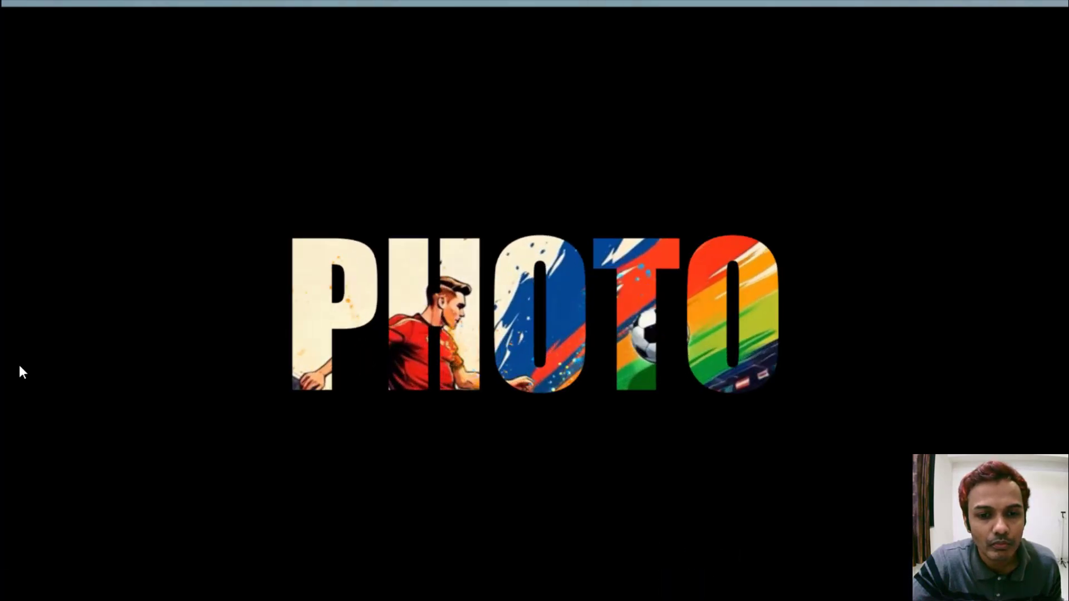
{"action": "mouse_move", "coordinate": [194, 571]}
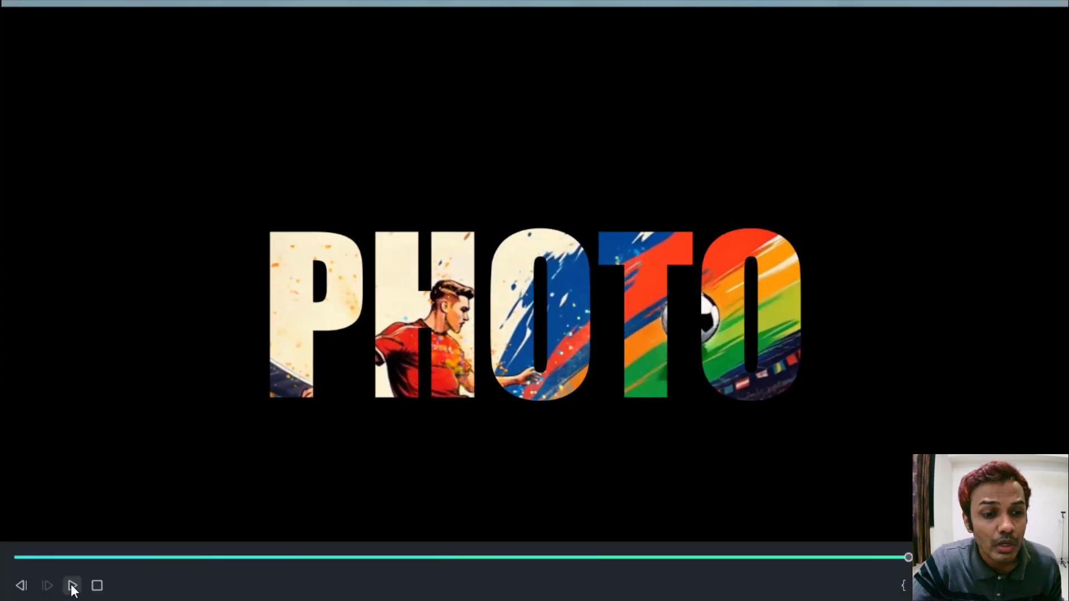
{"action": "key", "text": "Escape"}
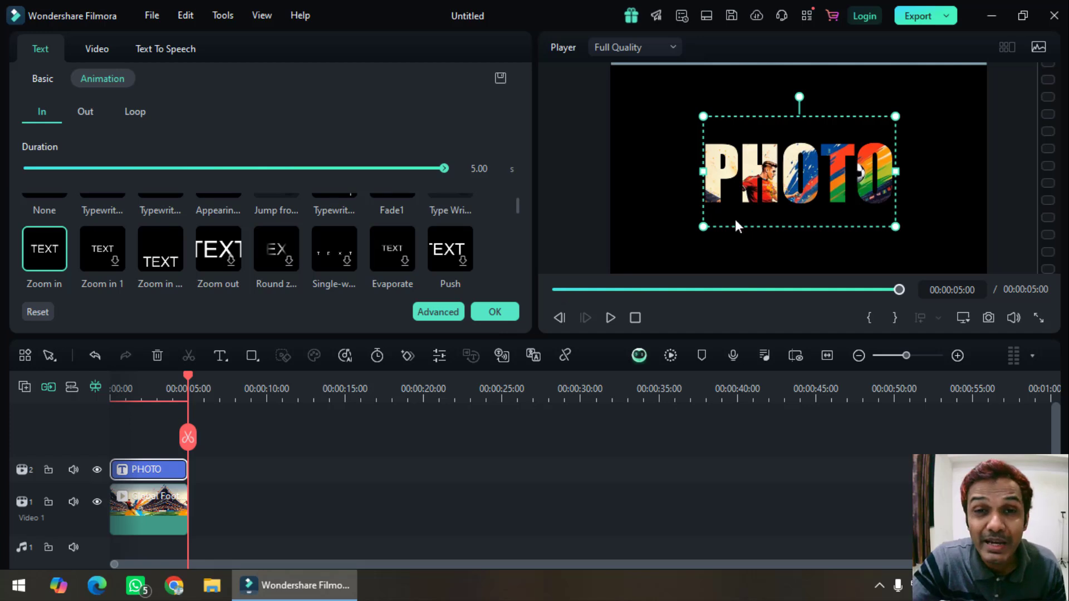
Replace the title's PHOTO text with FOOTBALL and apply the title edits
{"action": "left_click", "coordinate": [775, 180]}
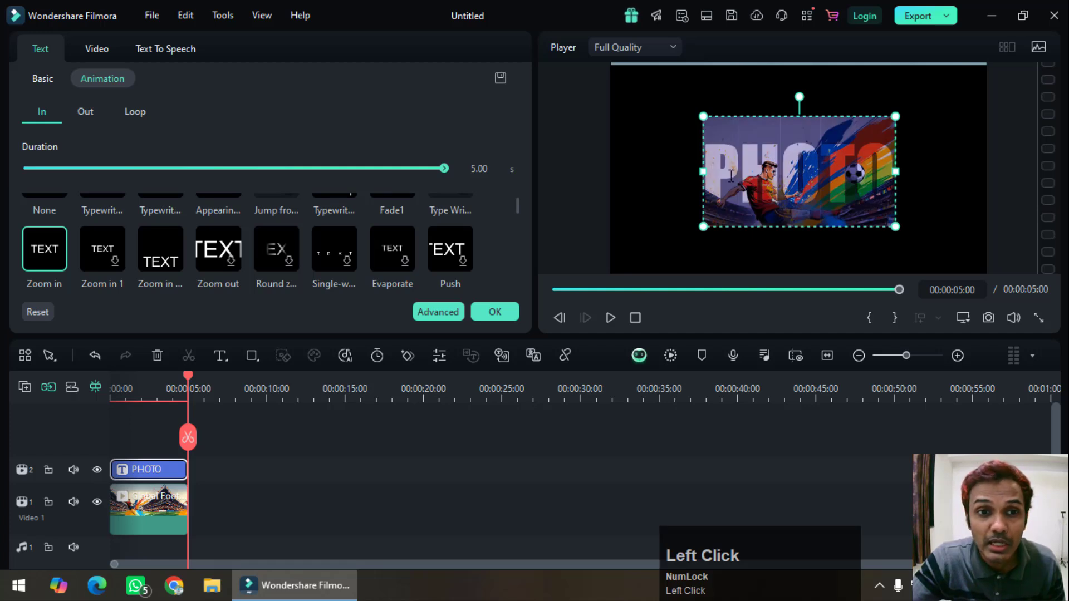
{"action": "left_click", "coordinate": [54, 79]}
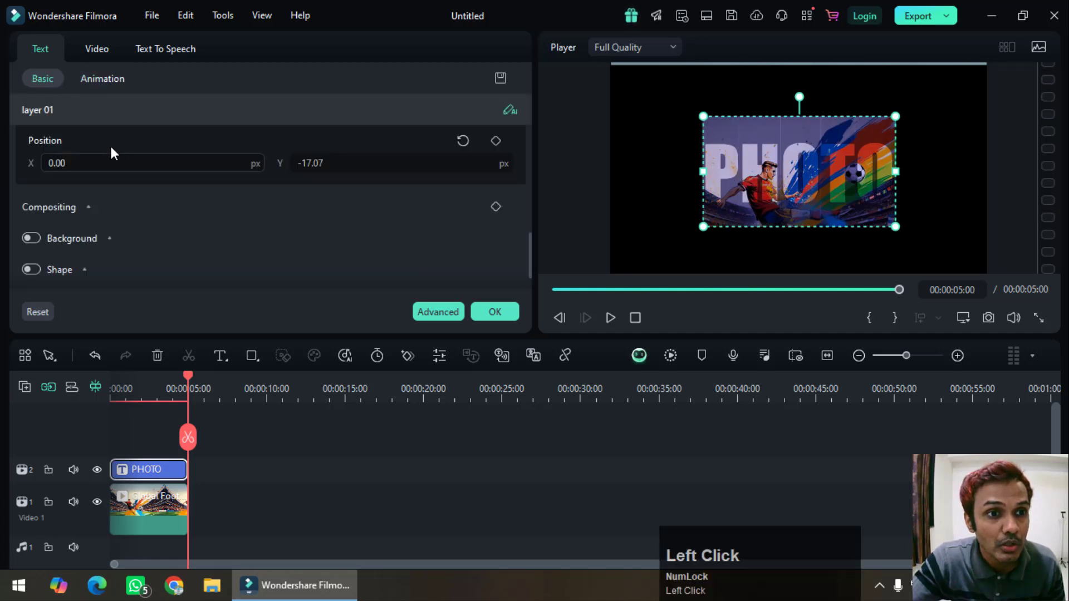
{"action": "scroll", "coordinate": [136, 201], "scroll_direction": "up", "scroll_amount": 3}
{"action": "scroll", "coordinate": [141, 206], "scroll_direction": "up", "scroll_amount": 2}
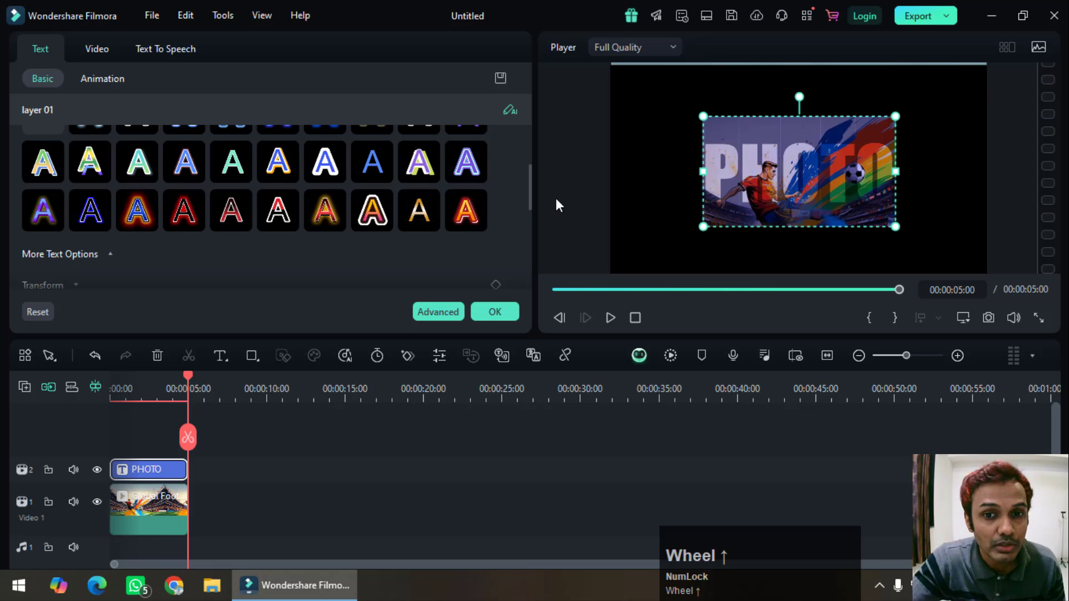
{"action": "left_click_drag", "start_coordinate": [528, 201], "coordinate": [530, 112]}
{"action": "left_click", "coordinate": [89, 223]}
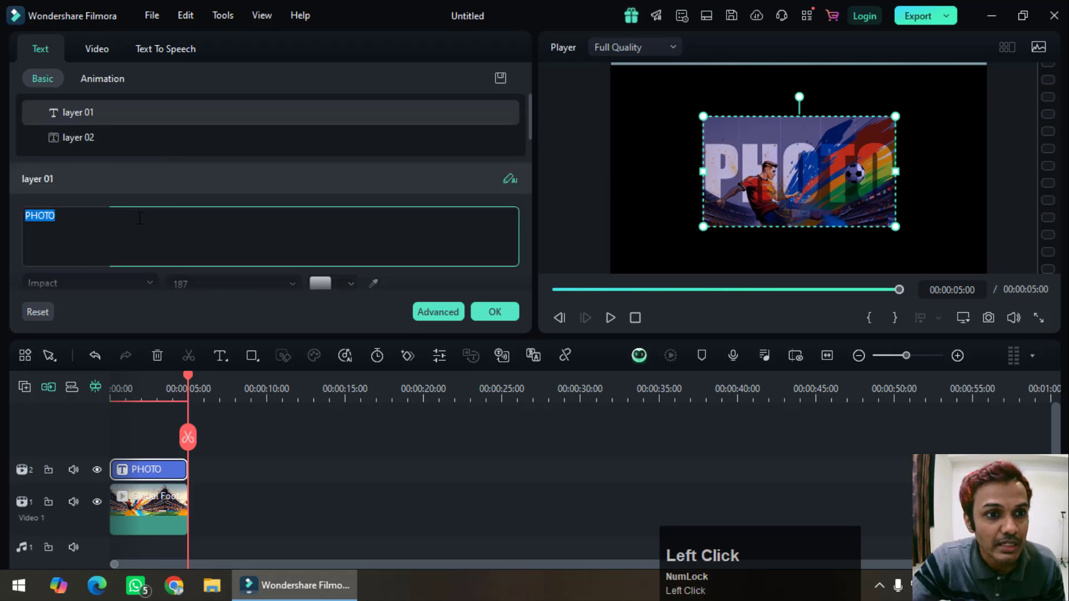
{"action": "double_click", "coordinate": [25, 216]}
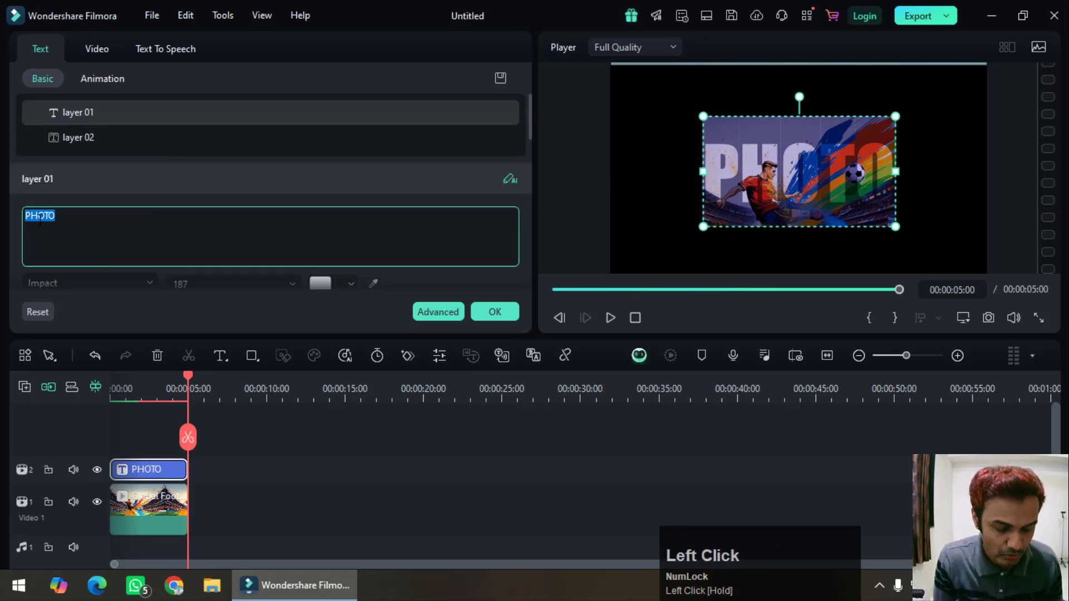
{"action": "type", "text": "FOOTBALL"}
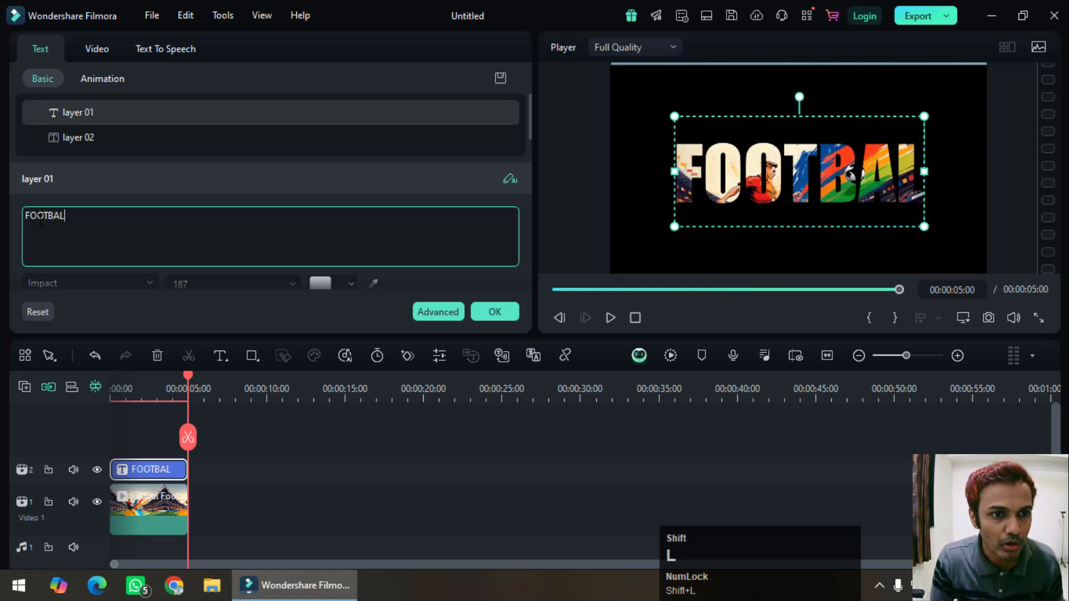
{"action": "left_click", "coordinate": [482, 313]}
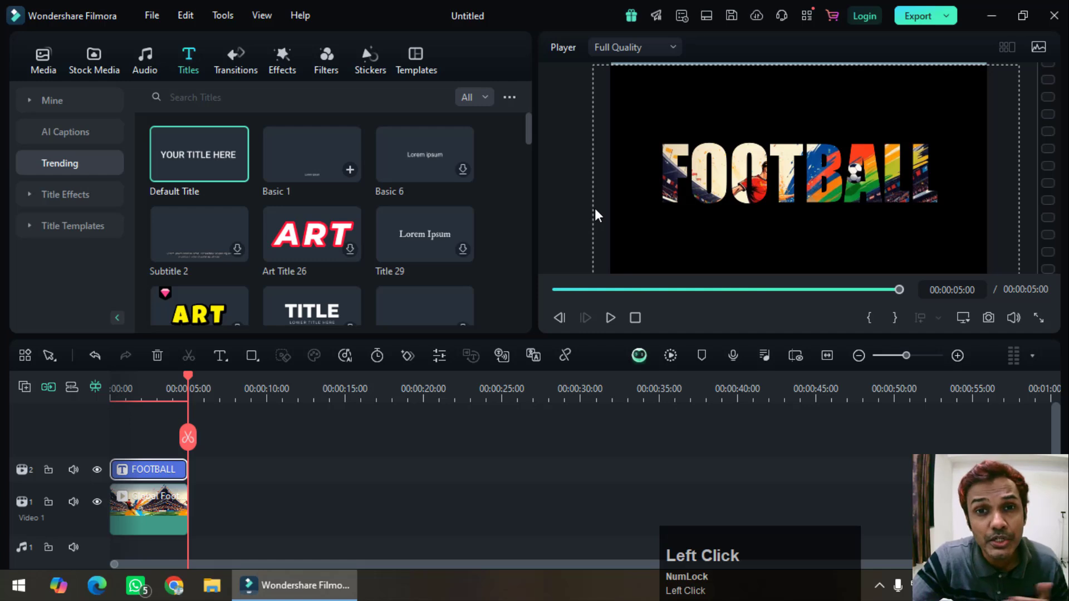
{"action": "left_click", "coordinate": [683, 201]}
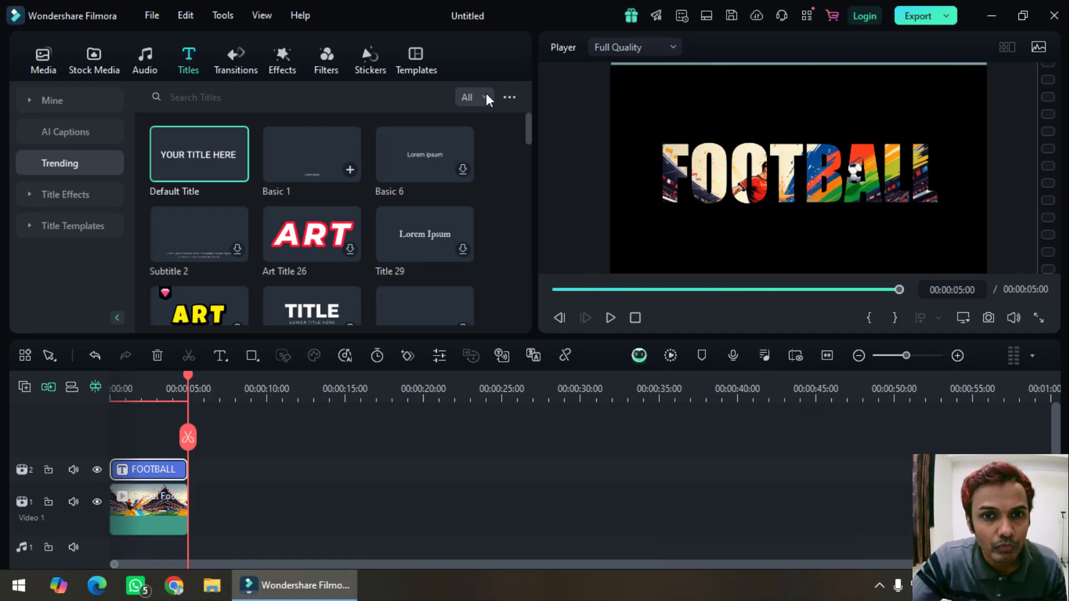
Play the FOOTBALL title effect from the start in full screen, and return to the editor
{"action": "left_click", "coordinate": [260, 16]}
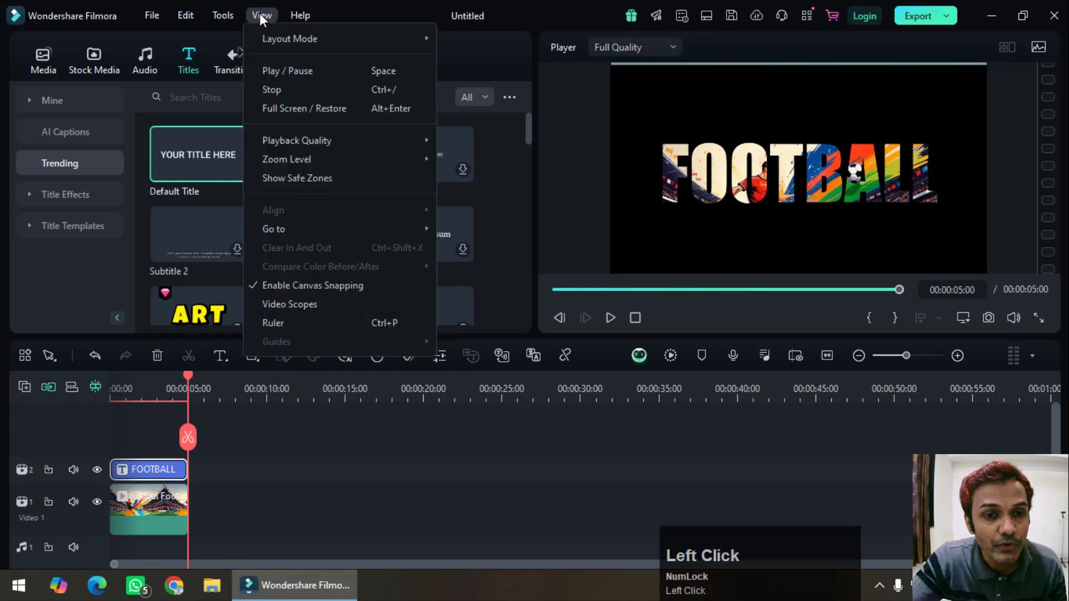
{"action": "left_click", "coordinate": [324, 114]}
{"action": "left_click", "coordinate": [17, 559]}
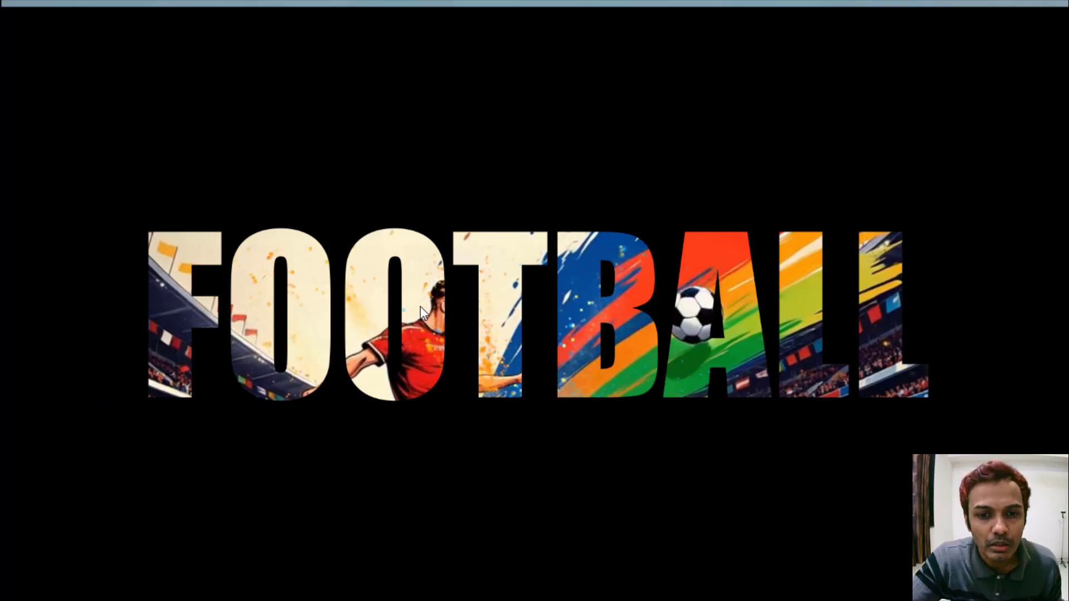
{"action": "key", "text": "Escape"}
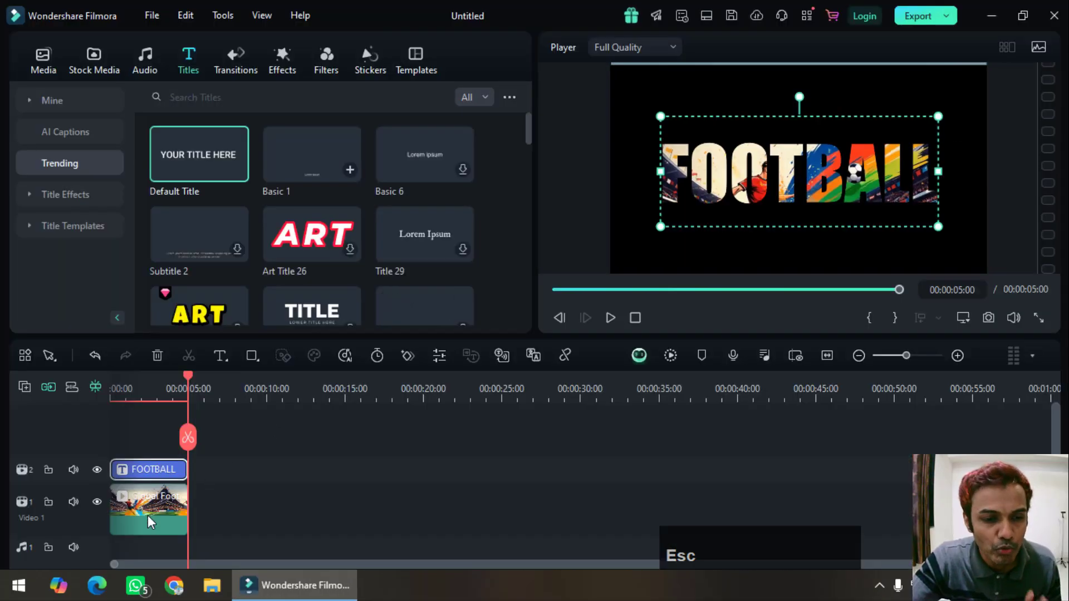